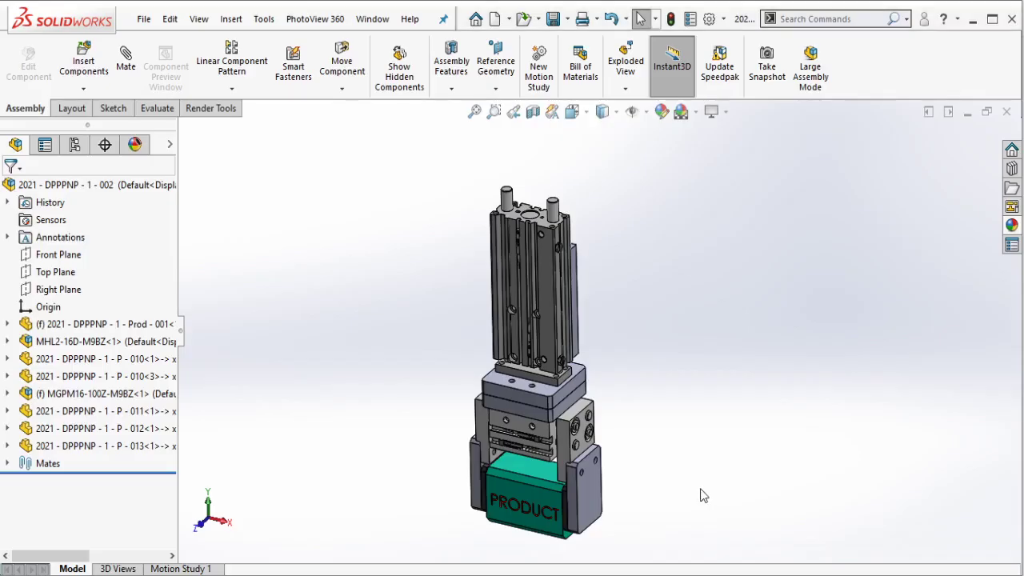
Drag the CY1S20-400BZ-M9BZ assembly from STD Parts into the window beside the gripper.
scroll(637, 475, "up", 2)
scroll(637, 475, "down", 2)
scroll(614, 375, "up", 2)
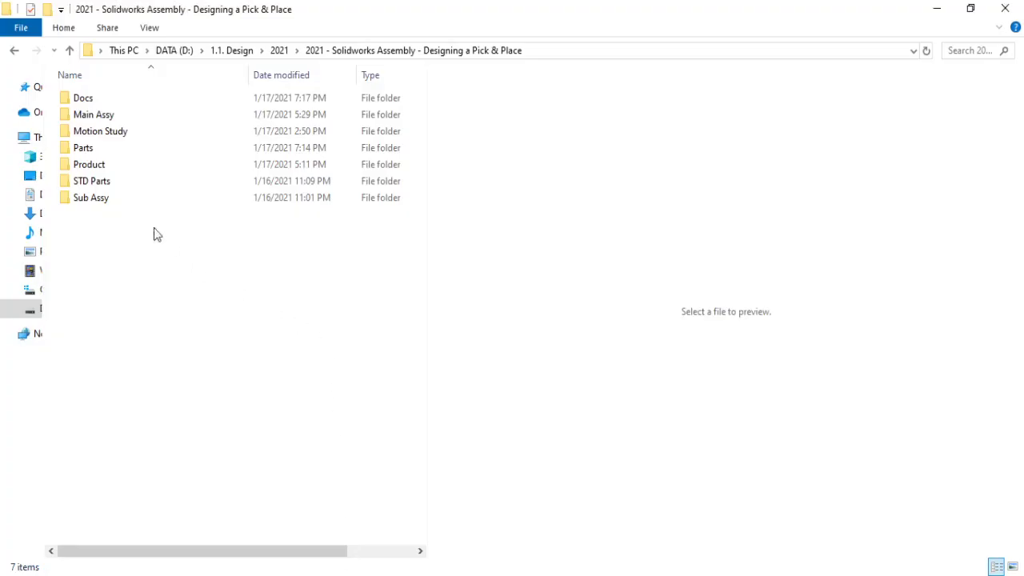
double_click(116, 182)
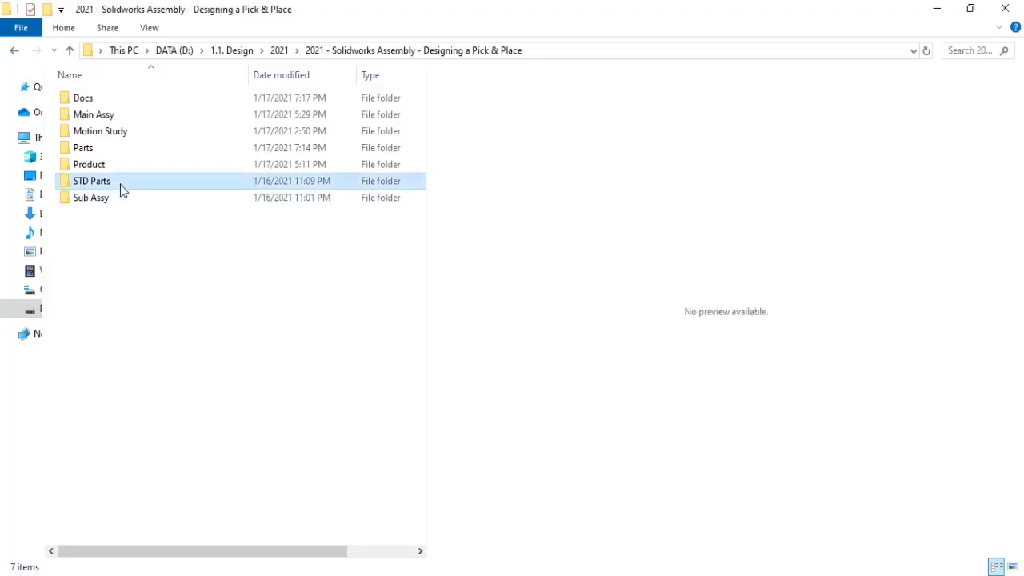
double_click(148, 101)
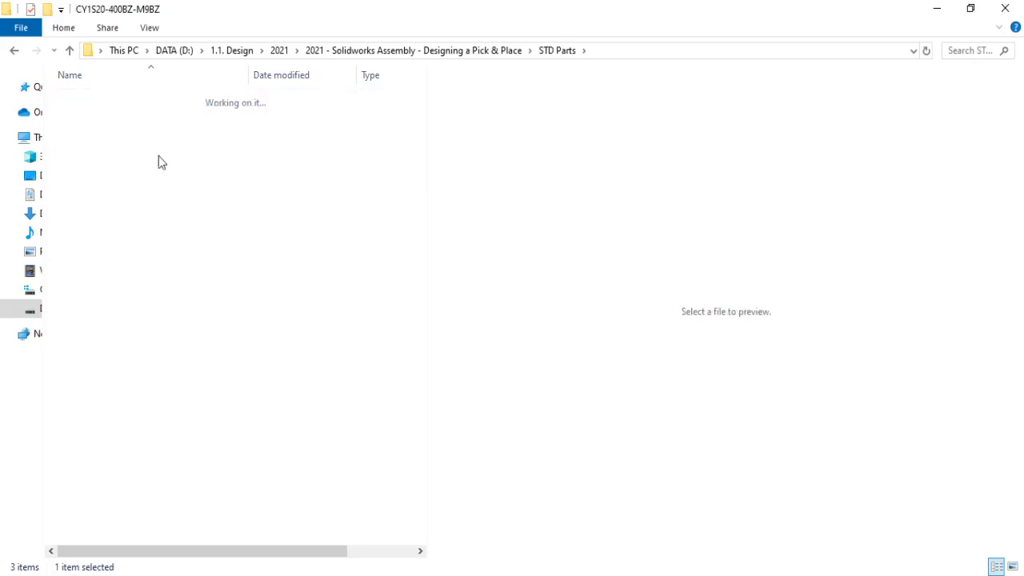
left_click_drag(132, 120, 755, 570)
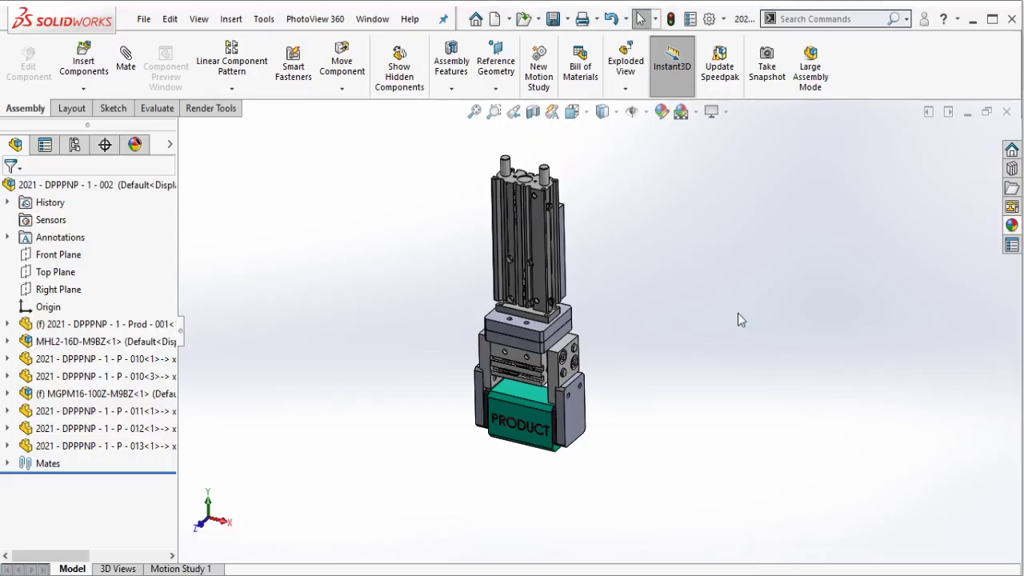
left_click_drag(756, 569, 737, 313)
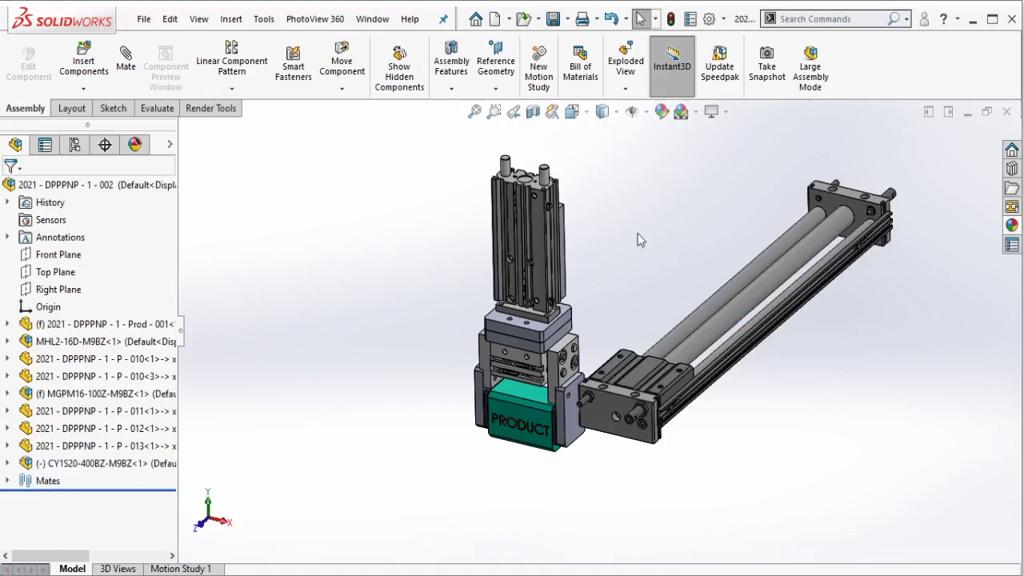
Rotate the cylinder from diagonal to horizontal and drag it up above the gripper.
left_click(341, 89)
left_click(352, 124)
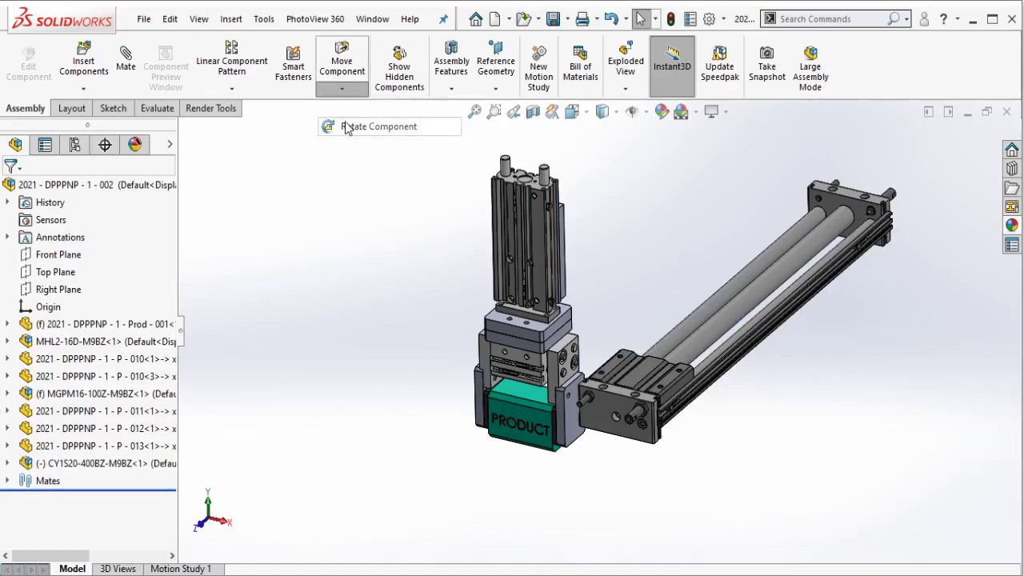
mouse_move(704, 330)
left_mouse_down()
mouse_move(811, 535)
mouse_move(792, 480)
left_mouse_up()
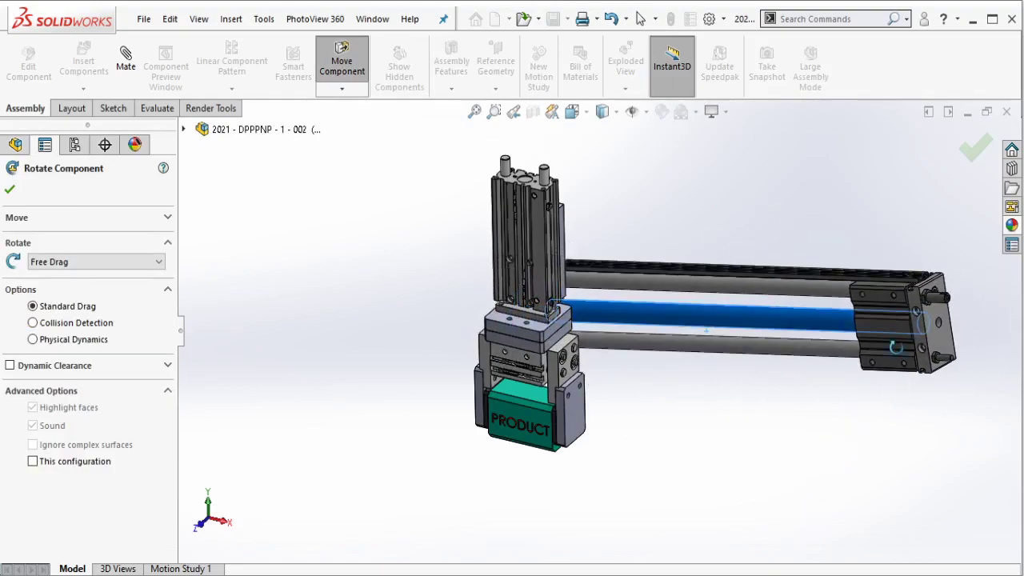
key("Escape")
scroll(736, 236, "down", 2)
left_click_drag(716, 304, 683, 206)
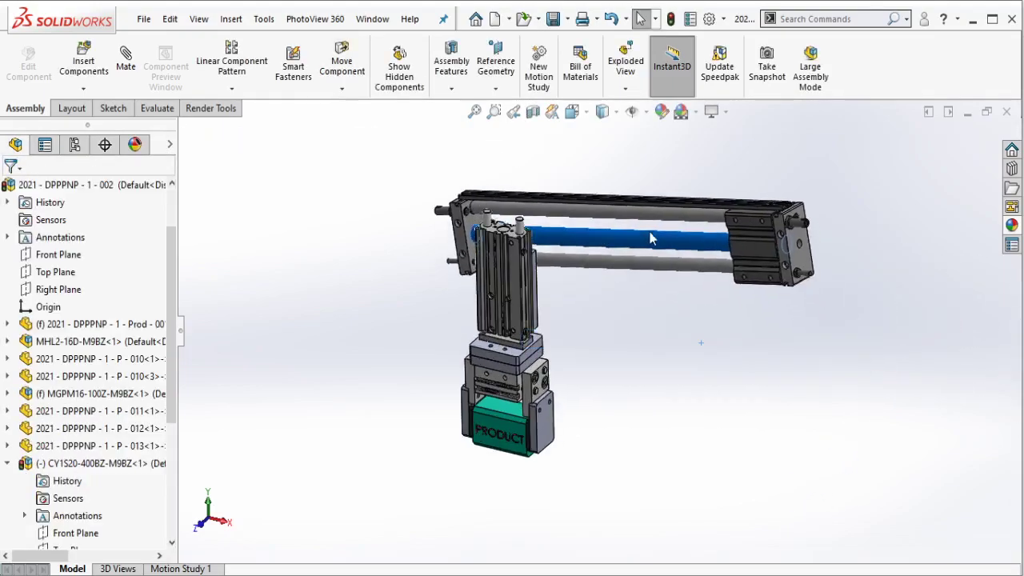
key("f")
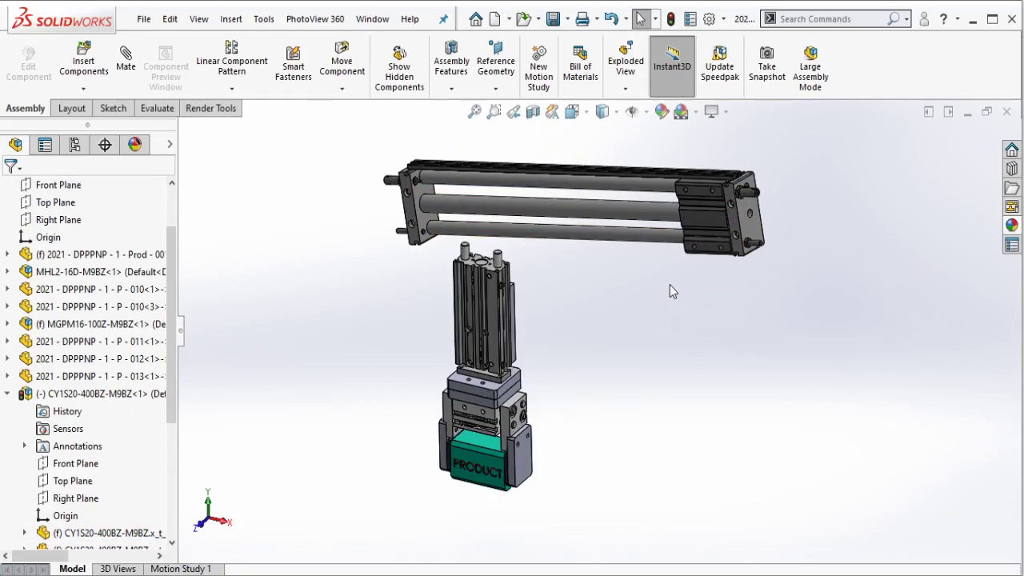
Add a coincident mate between a cylinder face and the gripper's slide plate face.
left_click(126, 63)
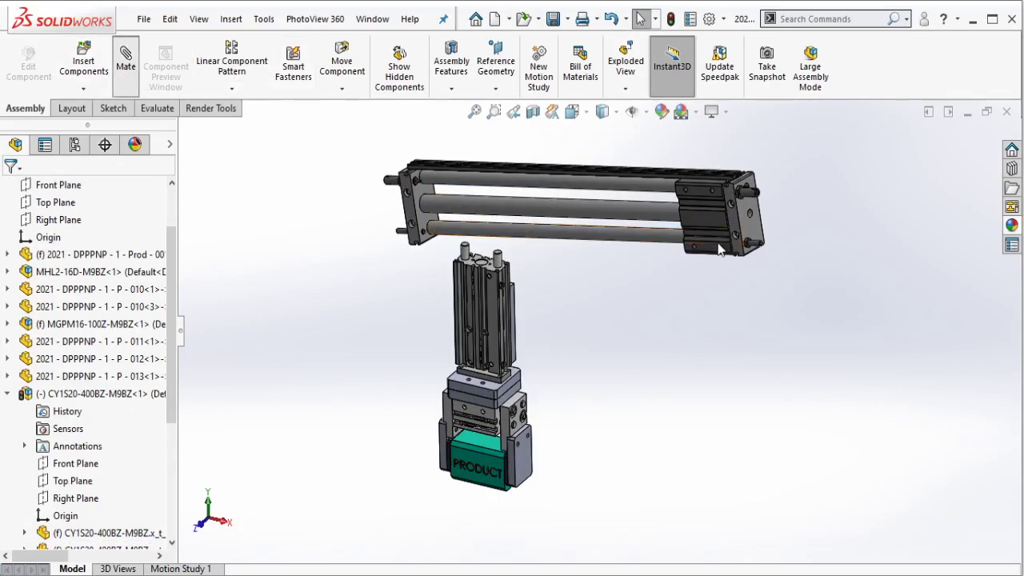
scroll(702, 228, "down", 3)
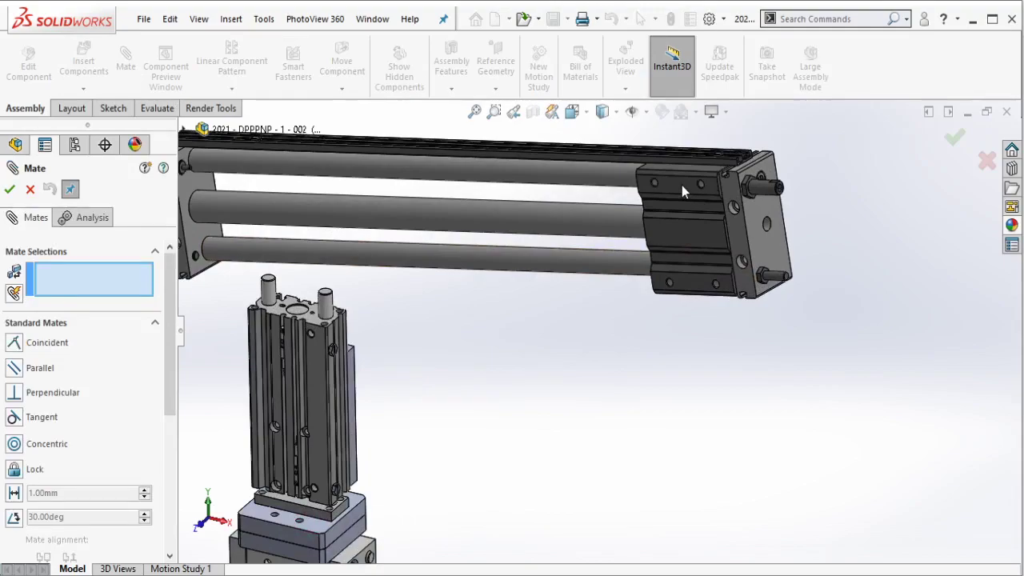
left_click(681, 184)
mouse_move(682, 185)
middle_mouse_down()
mouse_move(420, 371)
mouse_move(432, 370)
middle_mouse_up()
left_click(432, 369)
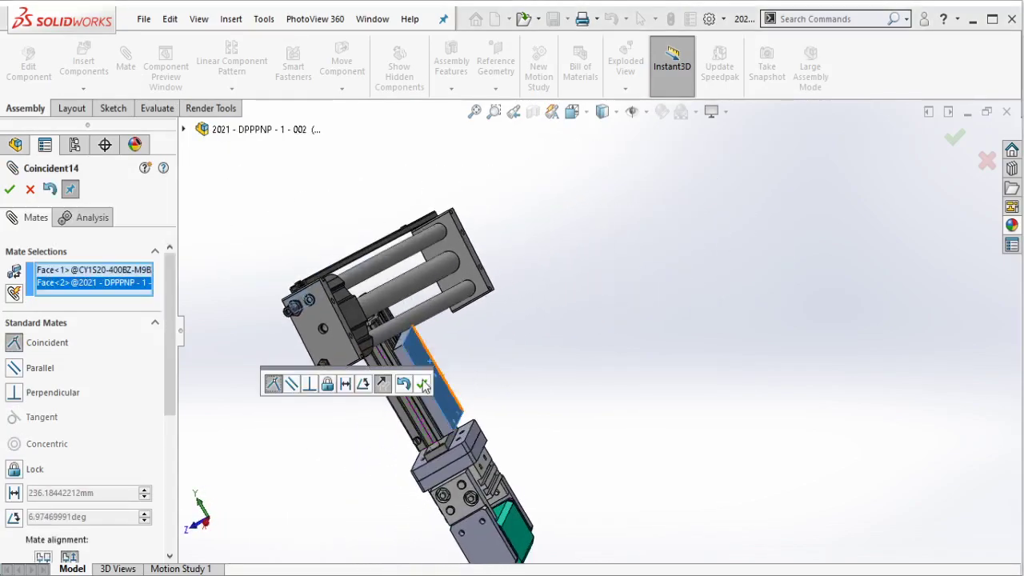
left_click(422, 385)
Start an advanced Width mate and pick the cylinder's two opposite faces as width references.
left_click_drag(171, 369, 169, 396)
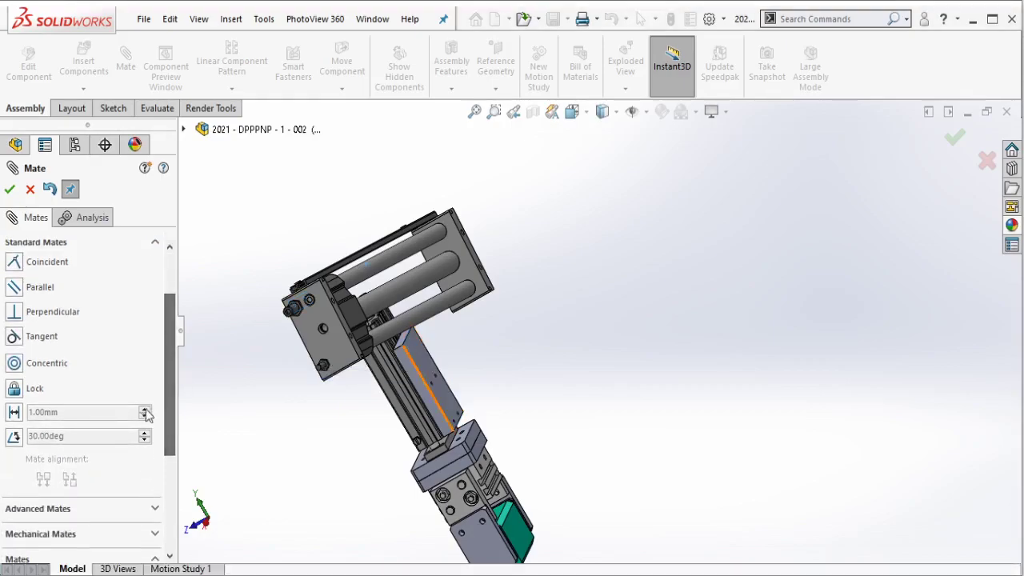
scroll(146, 413, "down", 5)
left_click(39, 334)
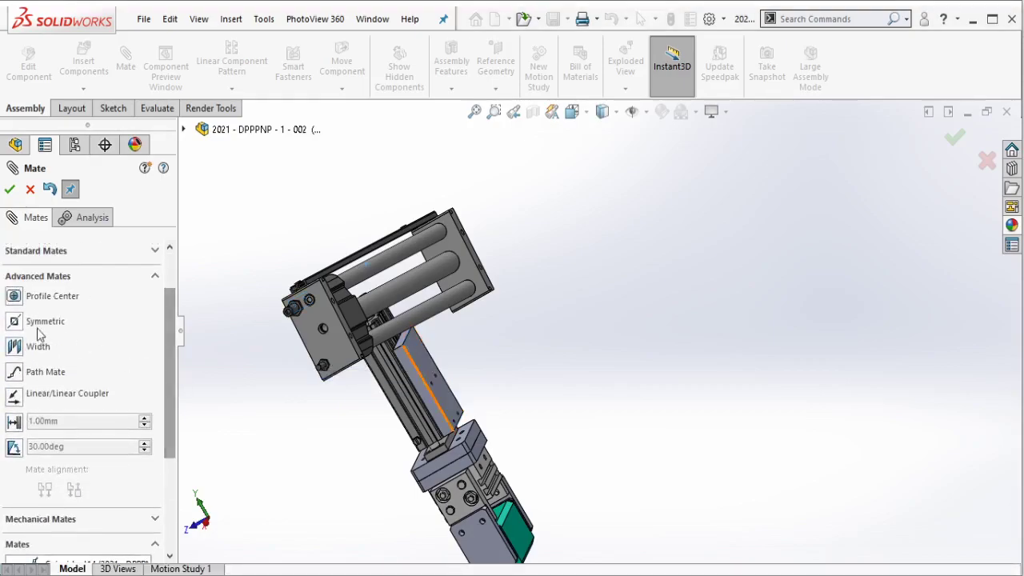
left_click(38, 344)
scroll(357, 303, "down", 3)
scroll(357, 303, "down", 3)
scroll(401, 294, "down", 3)
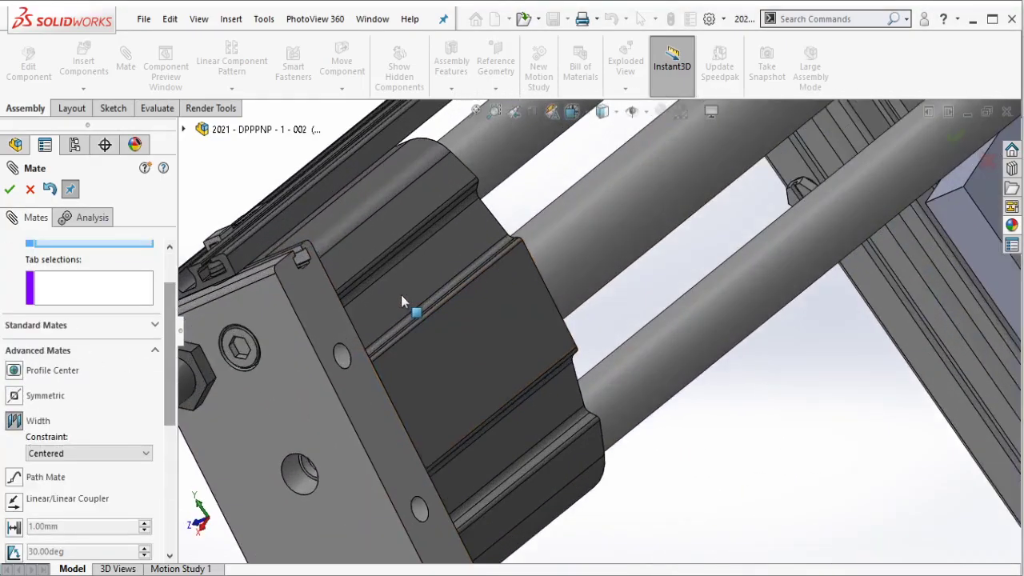
scroll(400, 295, "down", 3)
scroll(357, 372, "down", 3)
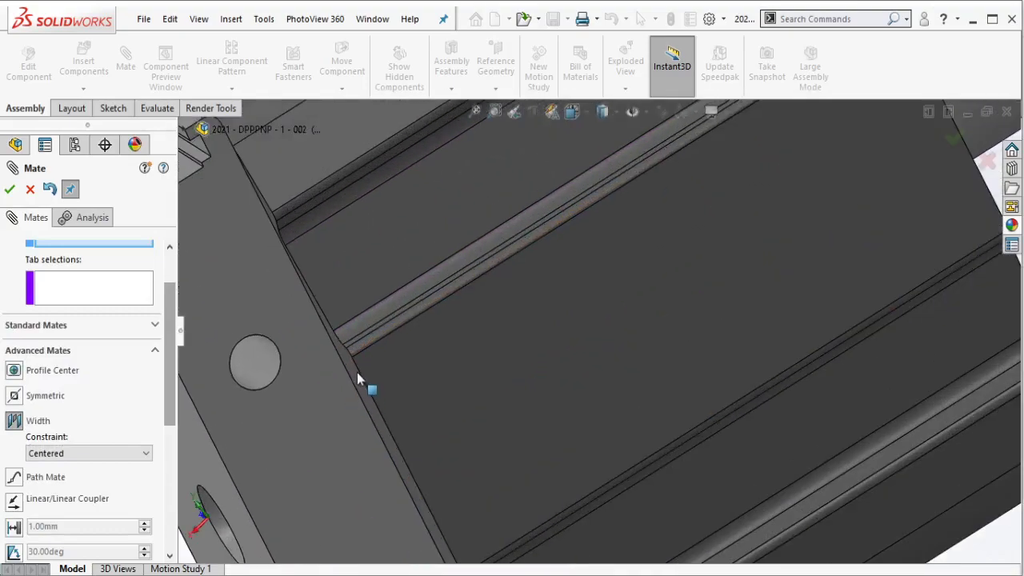
left_click(356, 372)
scroll(356, 372, "up", 5)
scroll(651, 264, "down", 2)
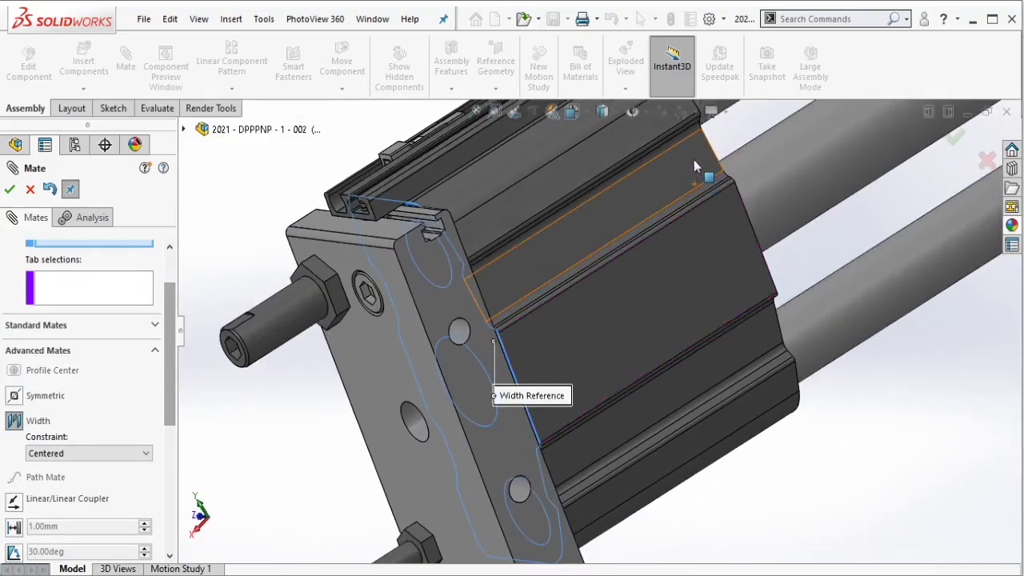
right_click(693, 159)
left_click(740, 227)
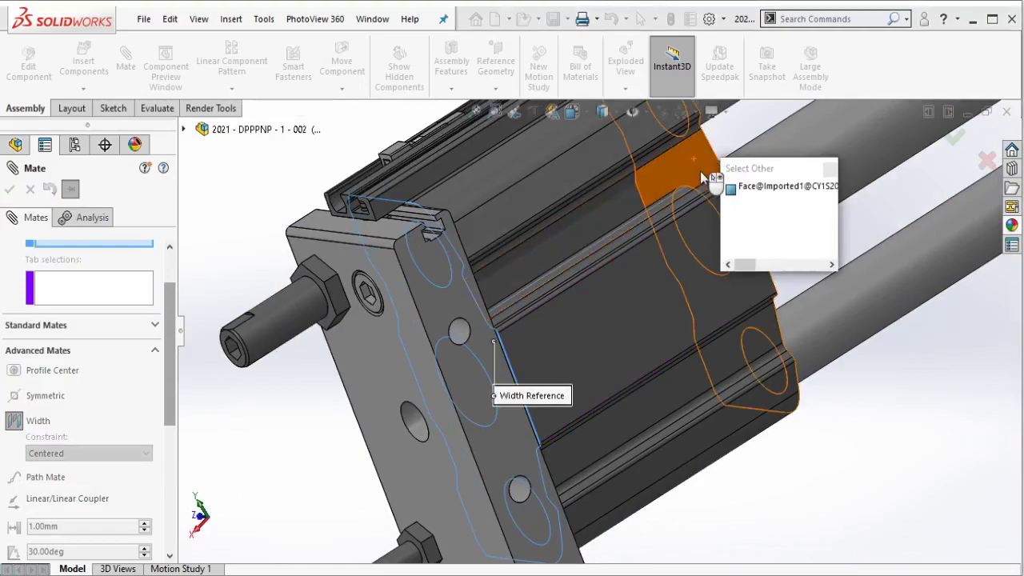
left_click(699, 171)
Pick the slide plate's two side faces as tabs and accept the centred width mate.
scroll(754, 395, "up", 3)
scroll(717, 444, "up", 2)
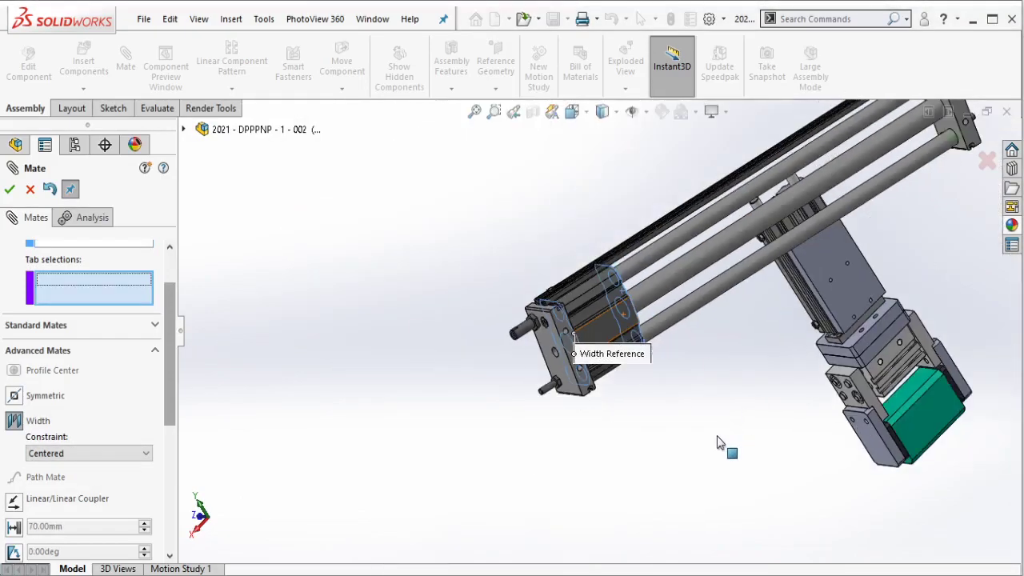
scroll(680, 330, "down", 2)
scroll(679, 329, "down", 2)
scroll(667, 336, "down", 3)
scroll(613, 325, "down", 3)
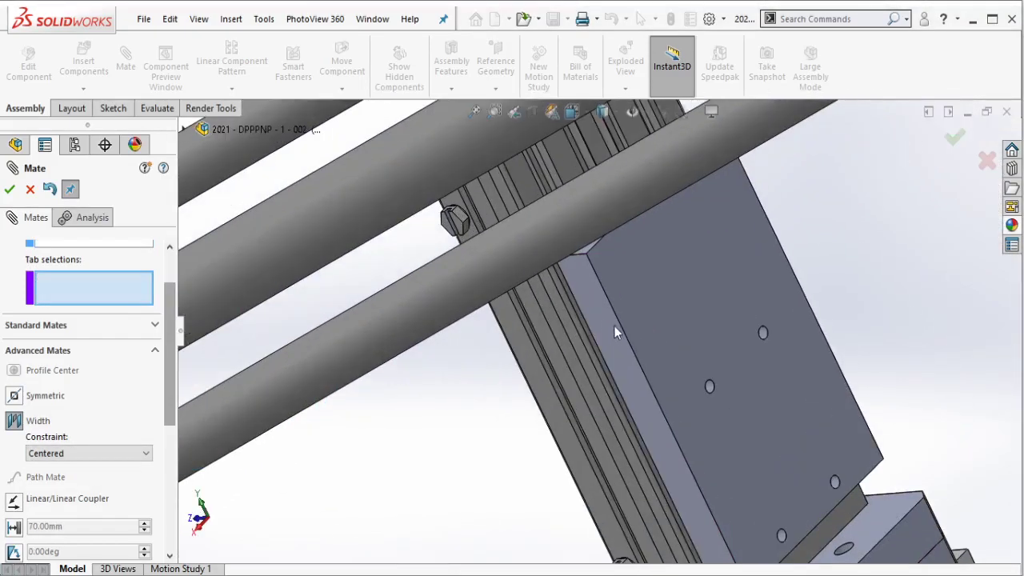
left_click(621, 326)
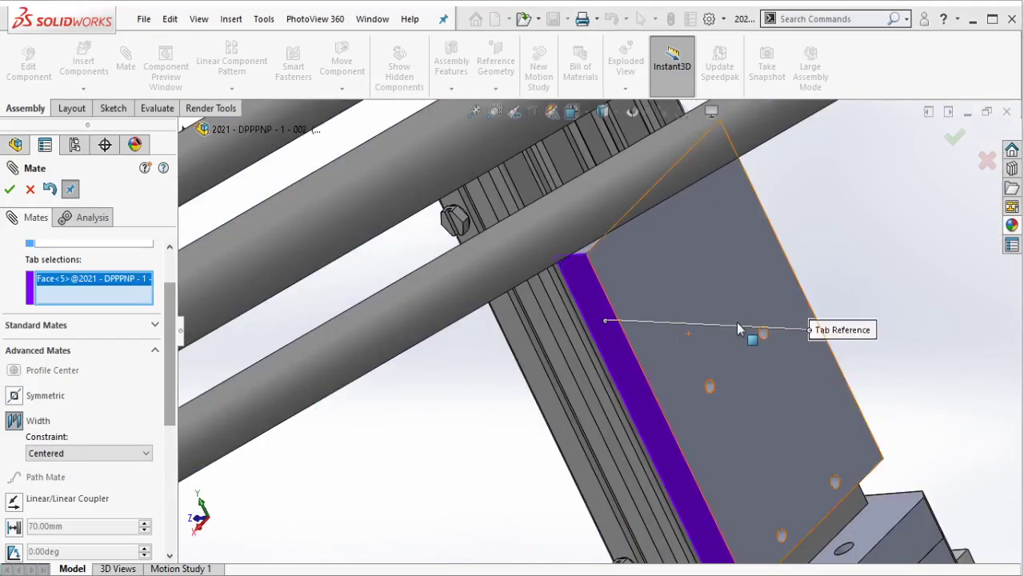
right_click(744, 225)
left_click(772, 295)
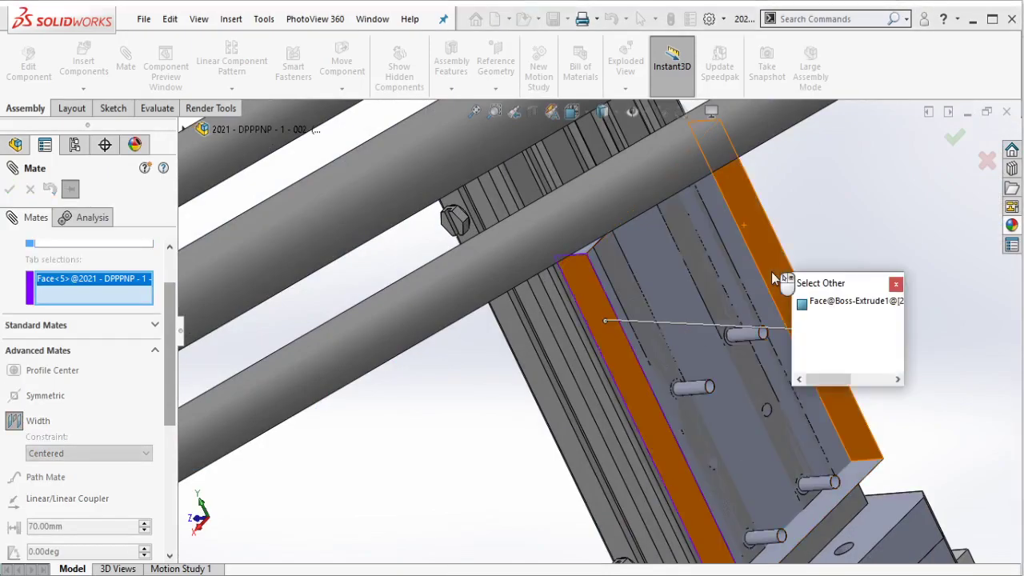
left_click(772, 273)
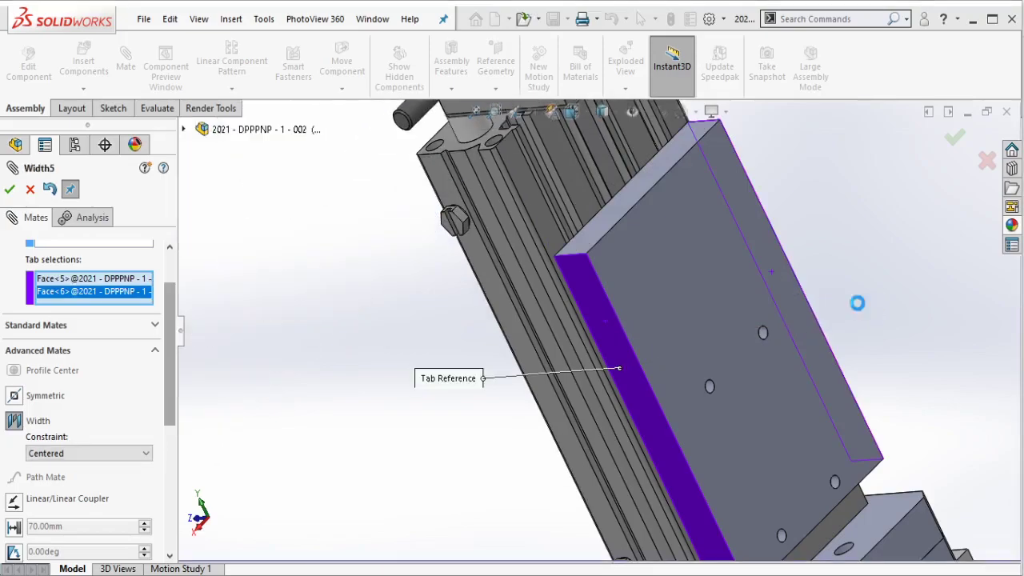
left_click(9, 189)
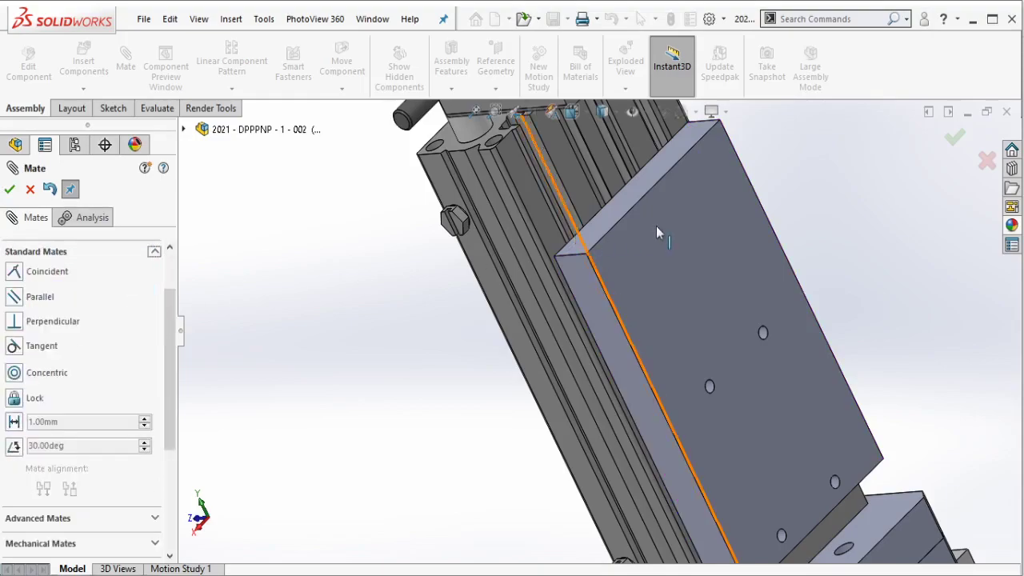
Mate the bracket plate coincident to the carriage top, with 'Use for positioning only' checked.
scroll(658, 231, "up", 5)
middle_click_drag(658, 231, 712, 235)
scroll(713, 235, "down", 2)
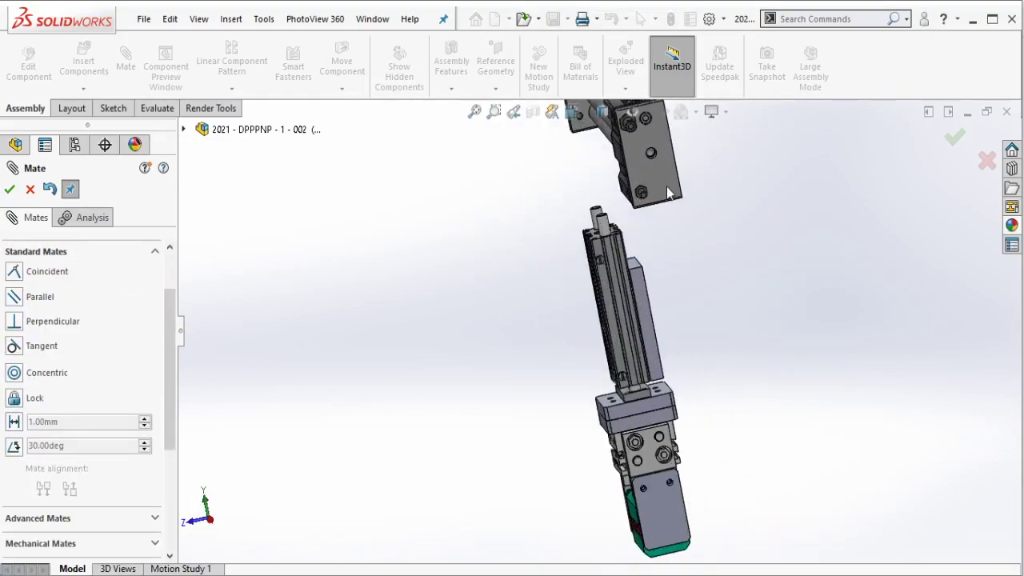
left_click_drag(668, 192, 669, 327)
scroll(656, 320, "down", 4)
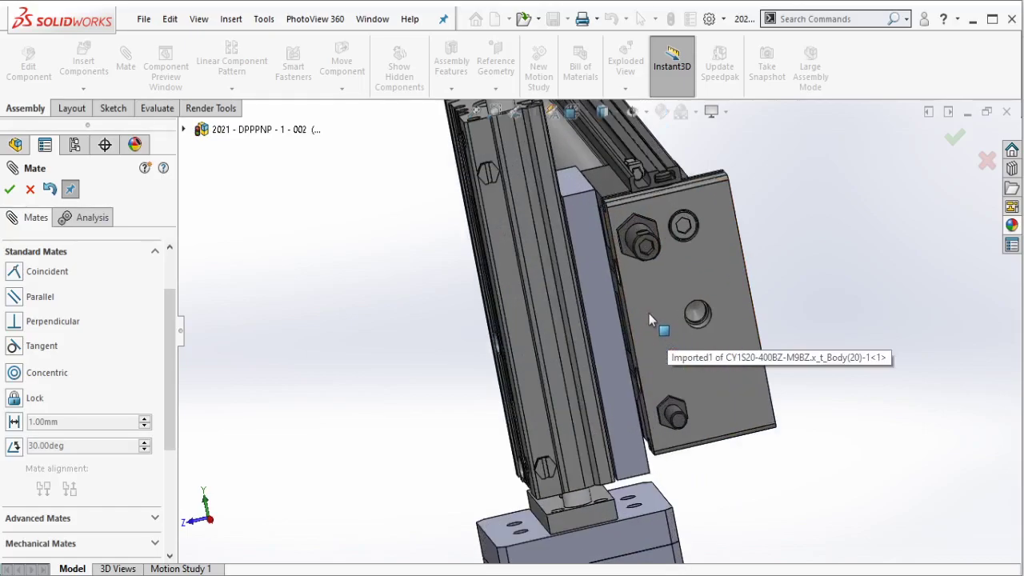
left_click(648, 312)
middle_click_drag(648, 313, 665, 314)
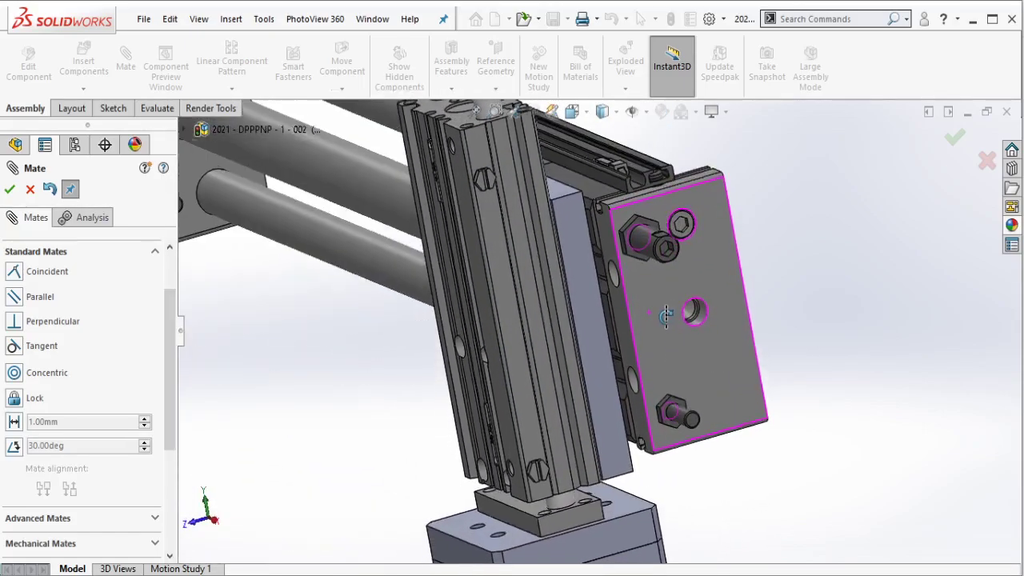
left_click(566, 187)
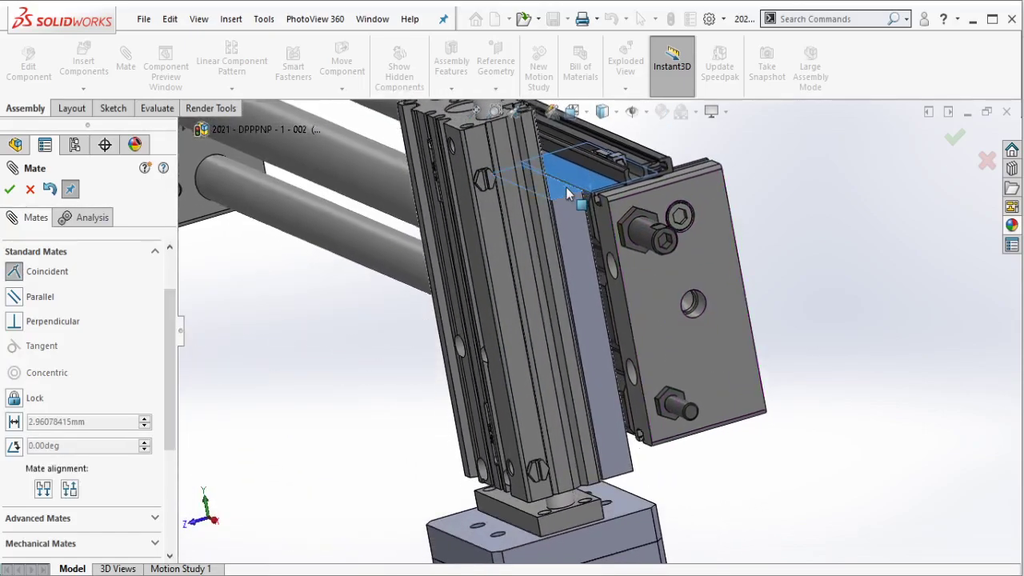
left_click(737, 166)
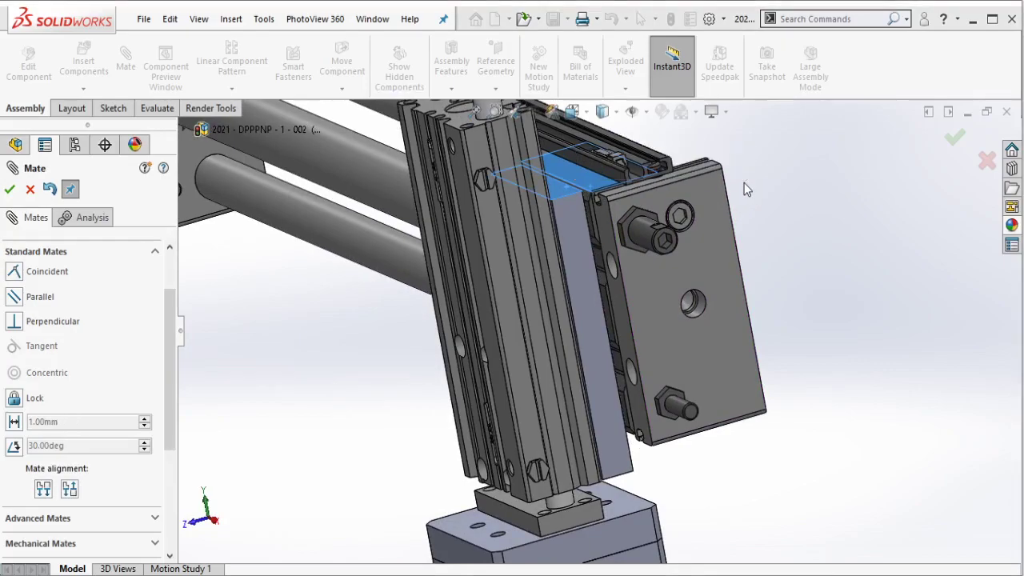
scroll(120, 496, "down", 2)
scroll(158, 542, "down", 3)
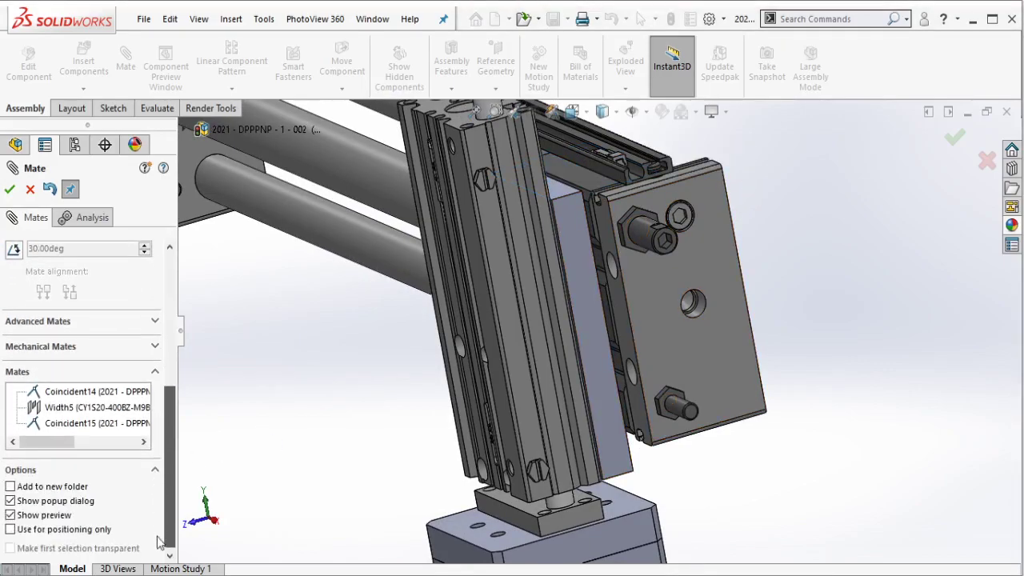
left_click(10, 529)
left_click(10, 191)
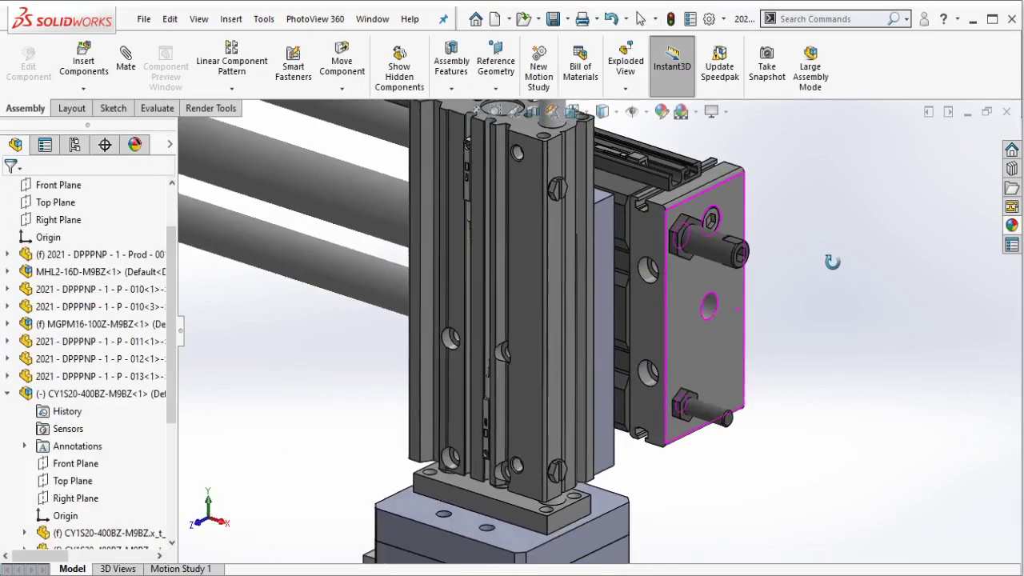
Select part 013's plate and the CY1S20-400BZ-M9BZ cylinder, then orbit to a higher isometric view.
left_click(611, 234)
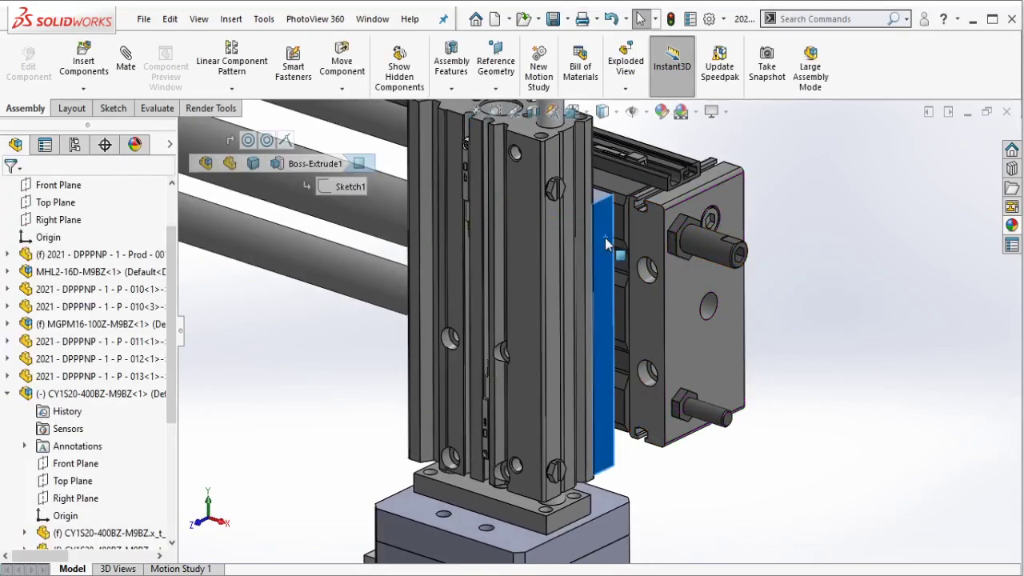
left_click(619, 190, "ctrl")
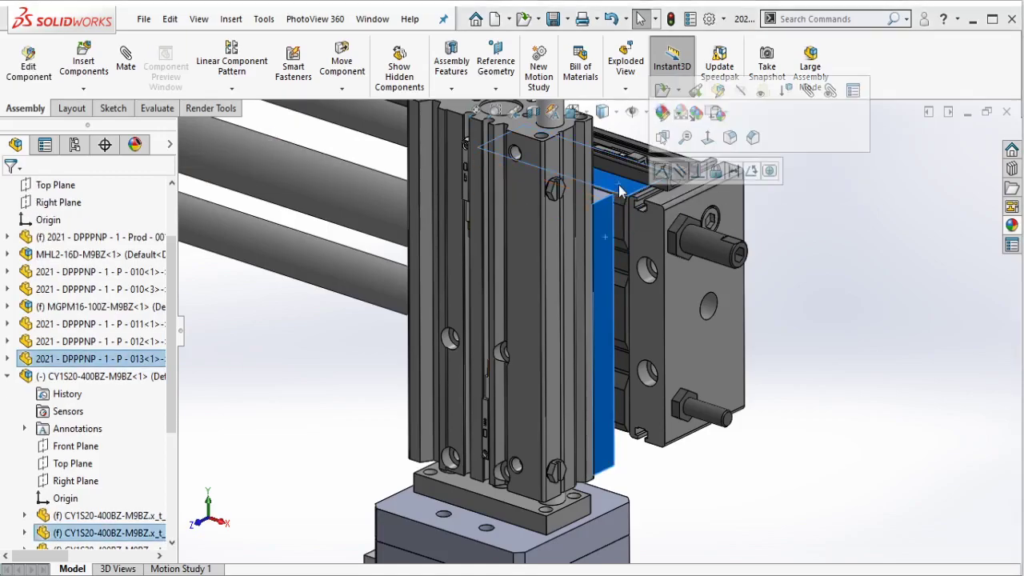
key("Escape")
scroll(642, 322, "down", 5)
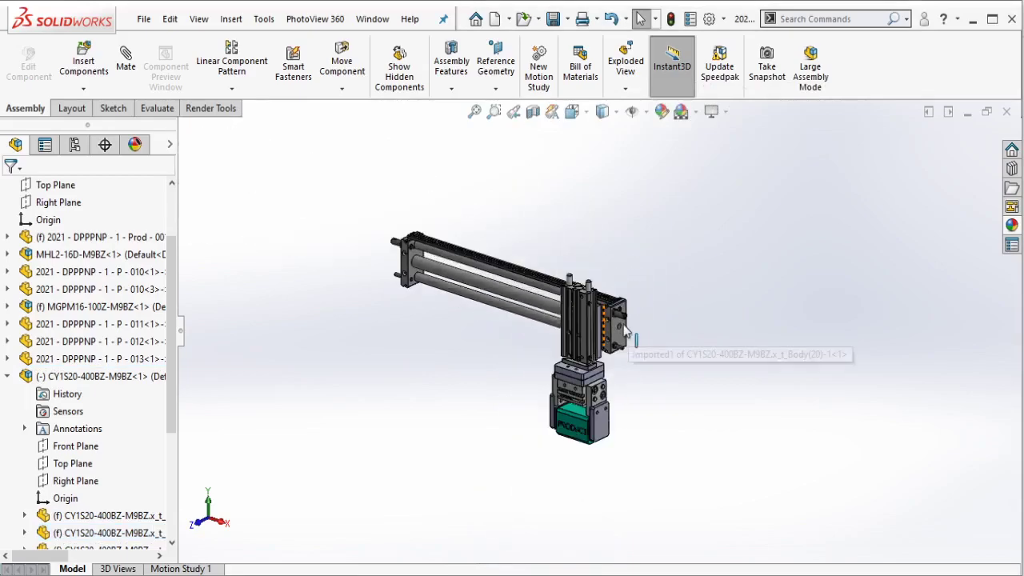
middle_click_drag(644, 297, 534, 341)
scroll(534, 349, "up", 2)
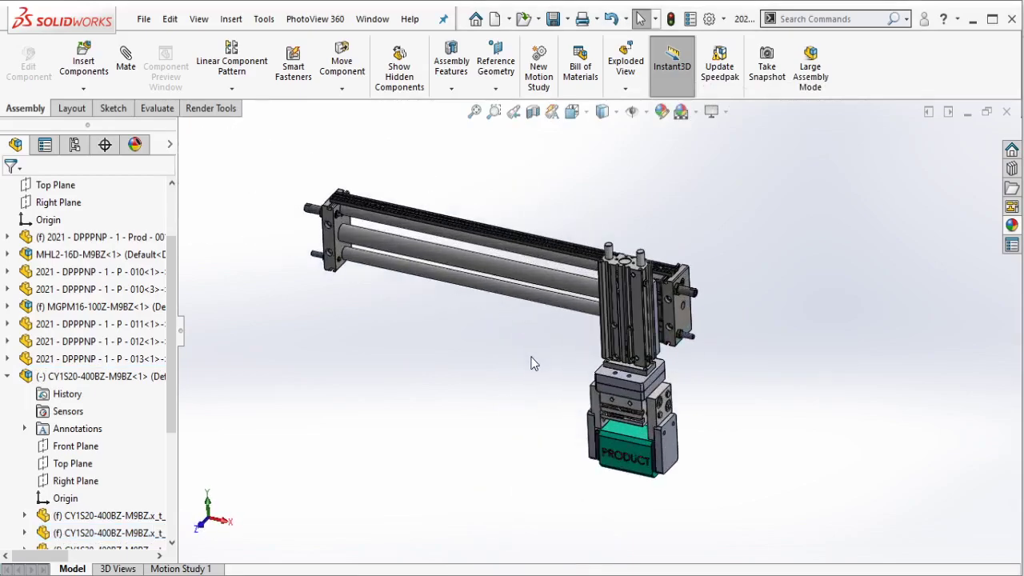
In Notepad, write that the rodless cylinder transfers the sample product, then delete the text.
key("alt+Tab")
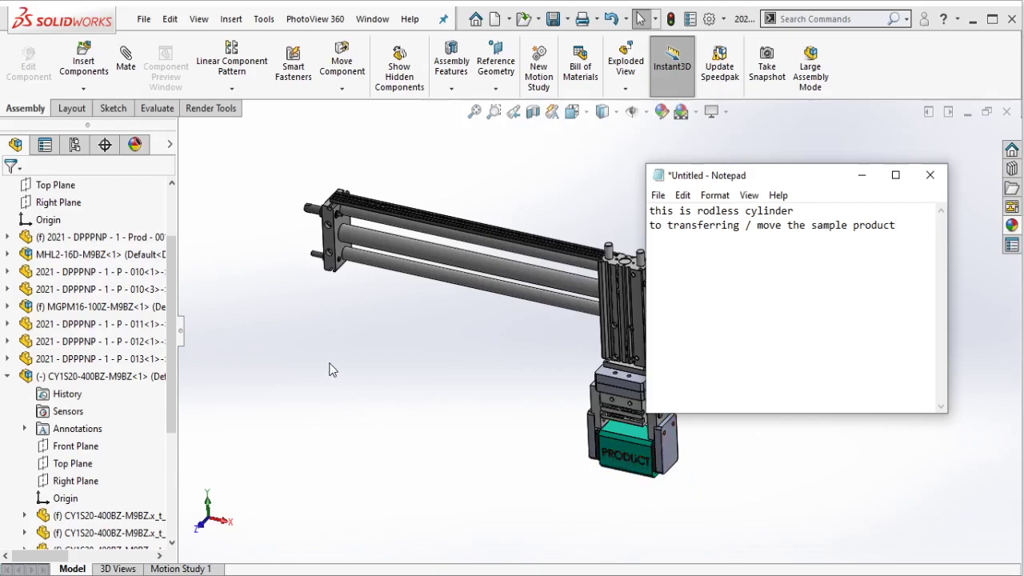
key("ctrl+a")
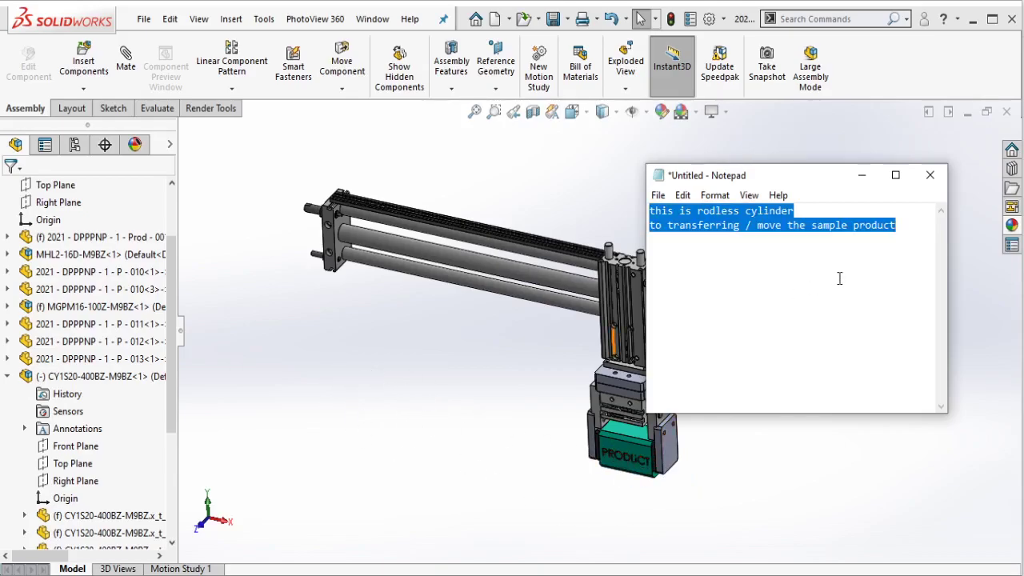
key("Delete")
Zoom in on the cylinder slider and bracket plate, then bring up the CY1S.pdf catalogue.
left_click(861, 175)
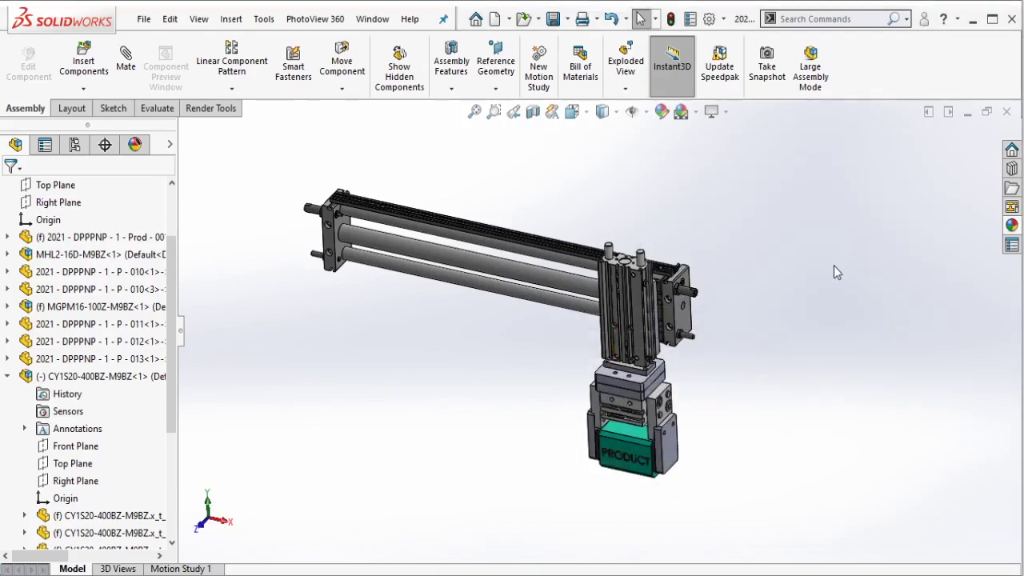
scroll(468, 297, "down", 2)
scroll(490, 296, "down", 1)
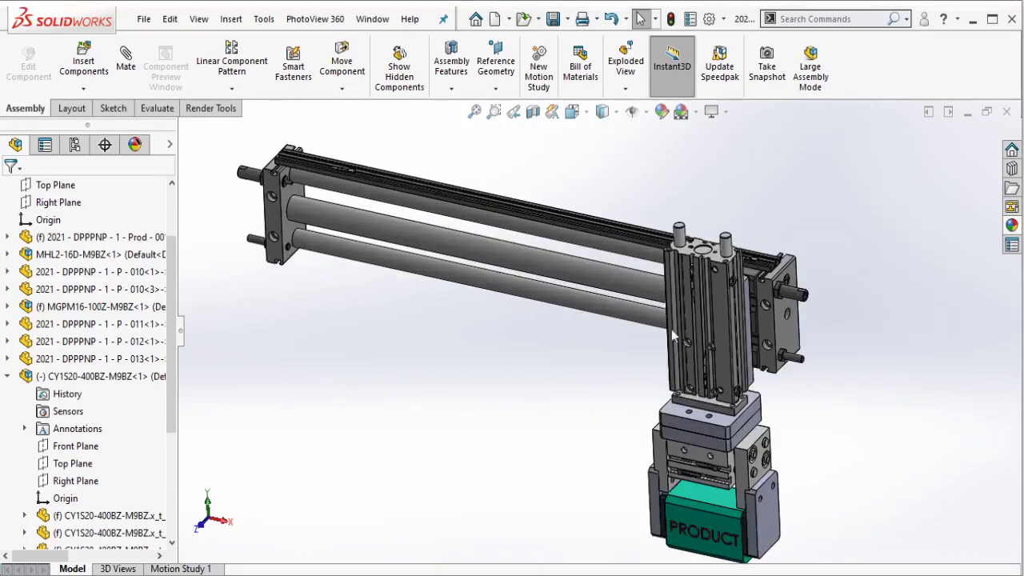
scroll(672, 336, "down", 1)
scroll(664, 316, "down", 2)
scroll(654, 292, "down", 1)
scroll(649, 284, "down", 1)
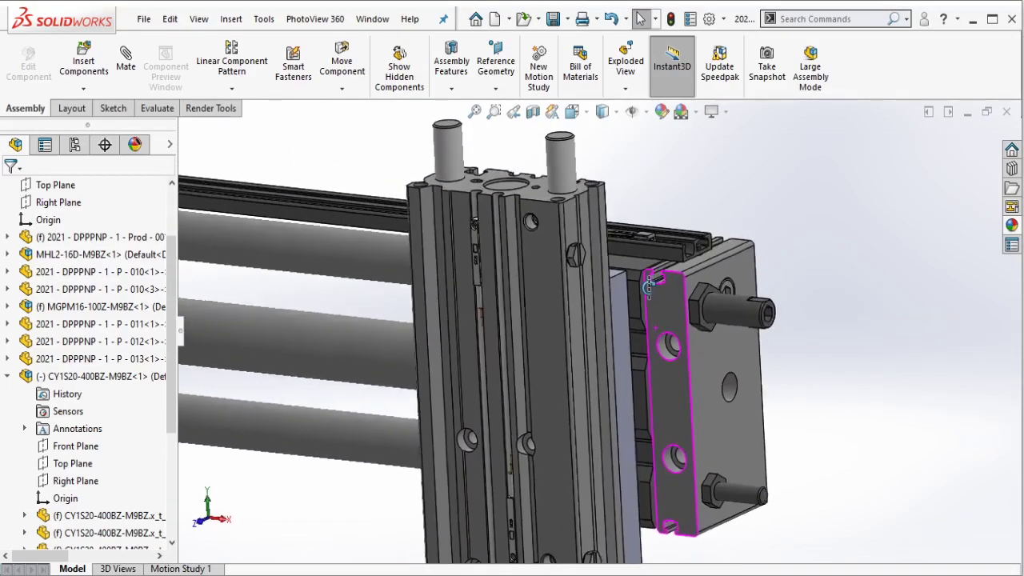
middle_click_drag(650, 285, 644, 318)
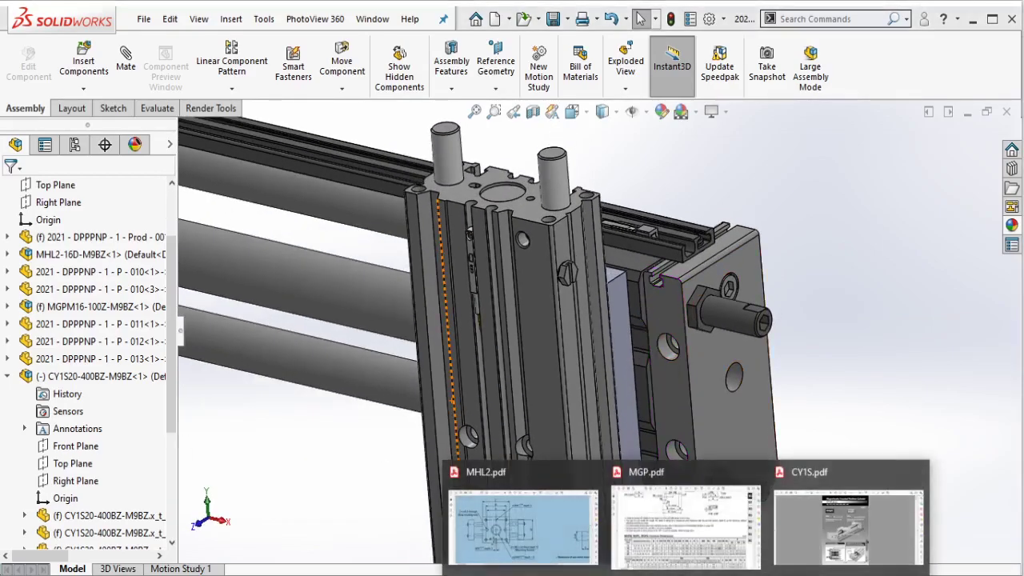
left_click(813, 526)
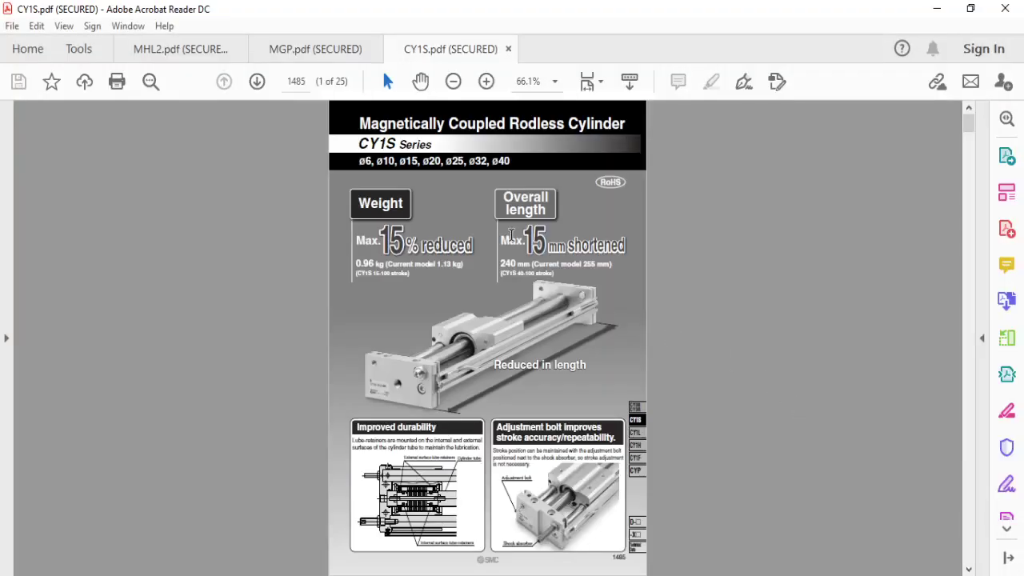
Scroll through CY1S catalogue pages 1485–1488.
scroll(511, 235, "up", 1, "ctrl")
scroll(511, 235, "up", 1, "ctrl")
scroll(511, 236, "up", 1, "ctrl")
scroll(511, 235, "up", 2)
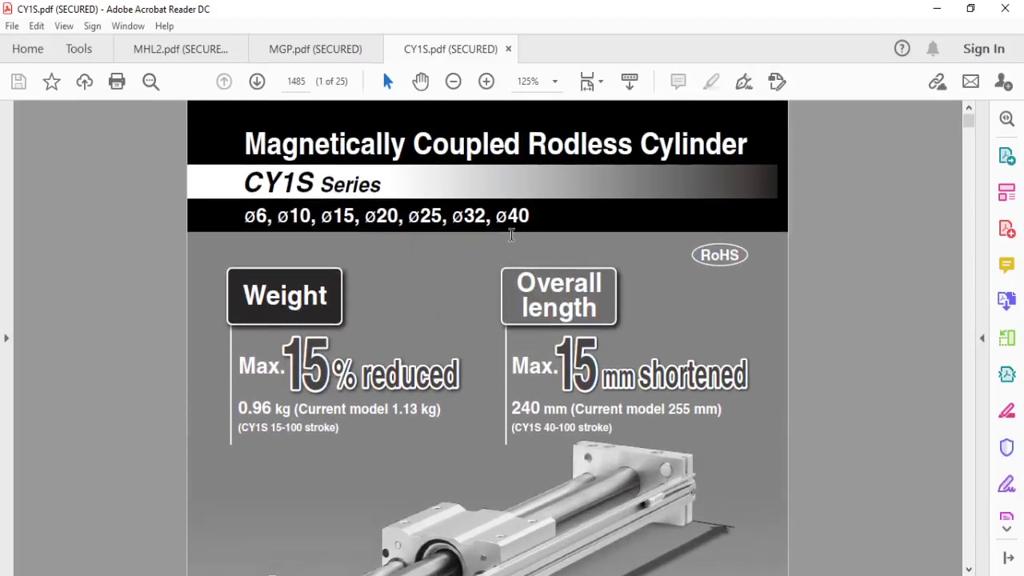
scroll(511, 235, "down", 1)
scroll(511, 235, "down", 1)
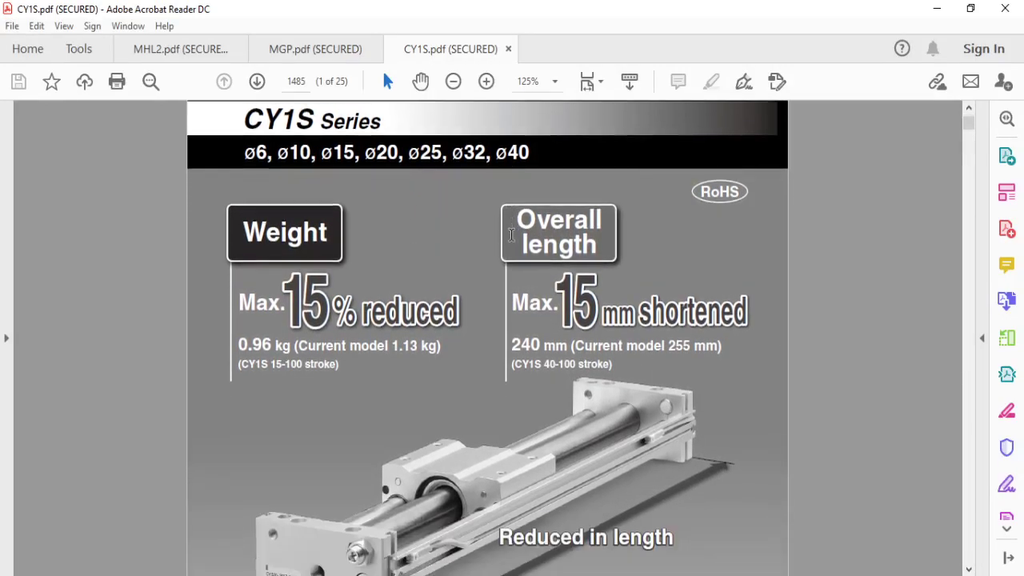
scroll(511, 235, "down", 1)
scroll(511, 235, "down", 3)
scroll(511, 235, "down", 2)
scroll(511, 235, "down", 1)
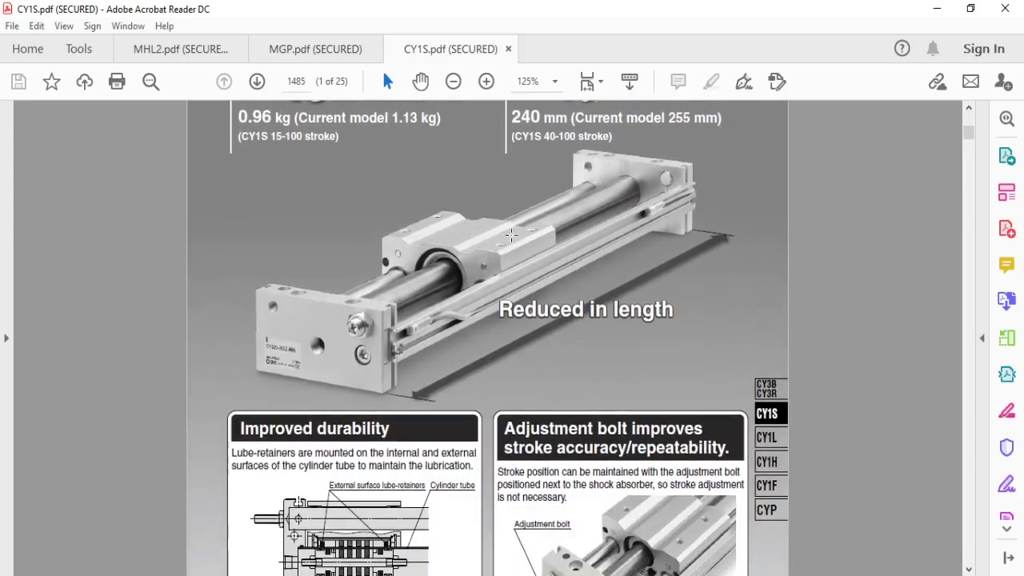
scroll(511, 235, "down", 1)
scroll(511, 235, "down", 2)
scroll(511, 235, "down", 1)
scroll(511, 235, "down", 2)
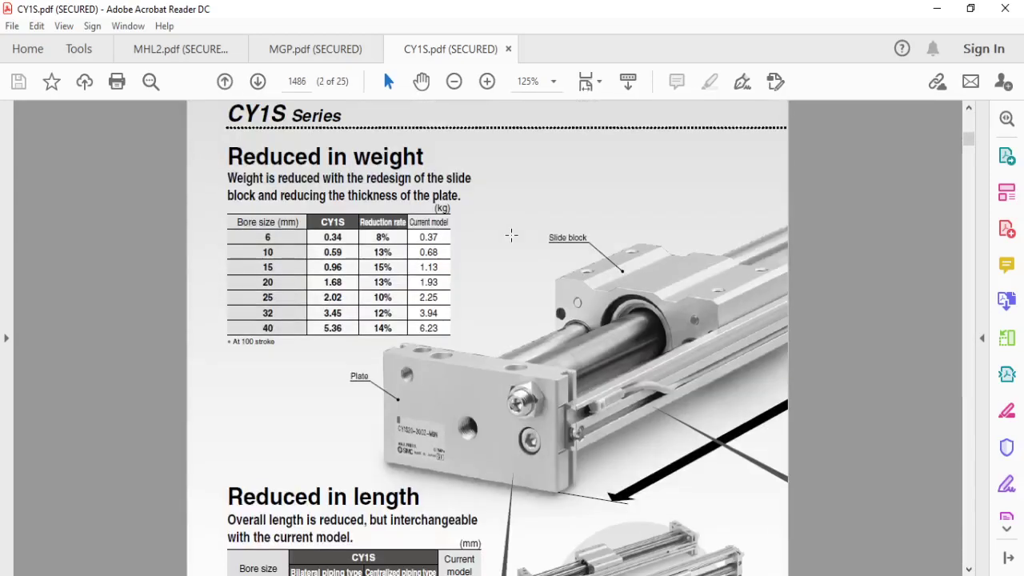
scroll(511, 235, "up", 5)
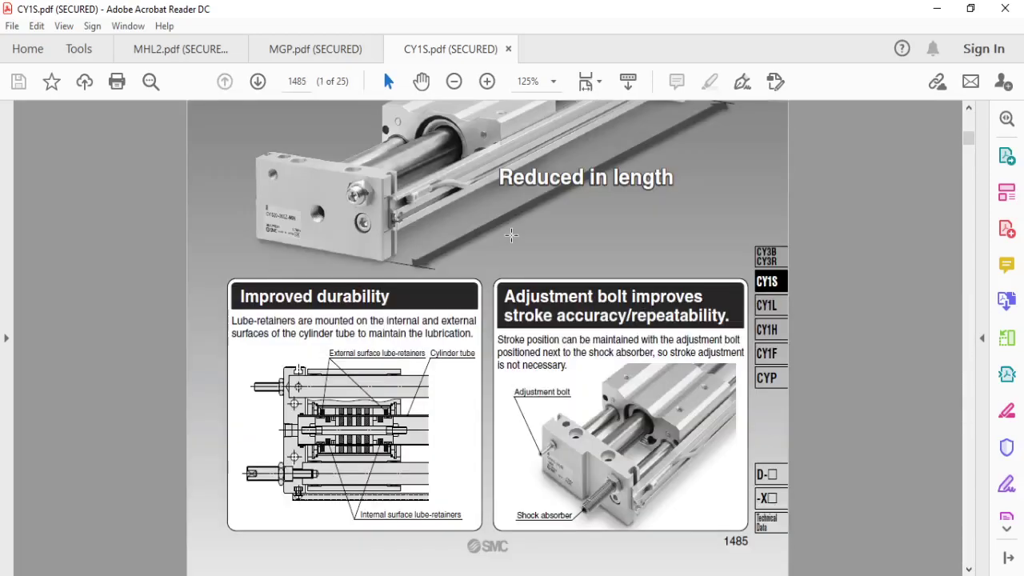
scroll(511, 235, "down", 4)
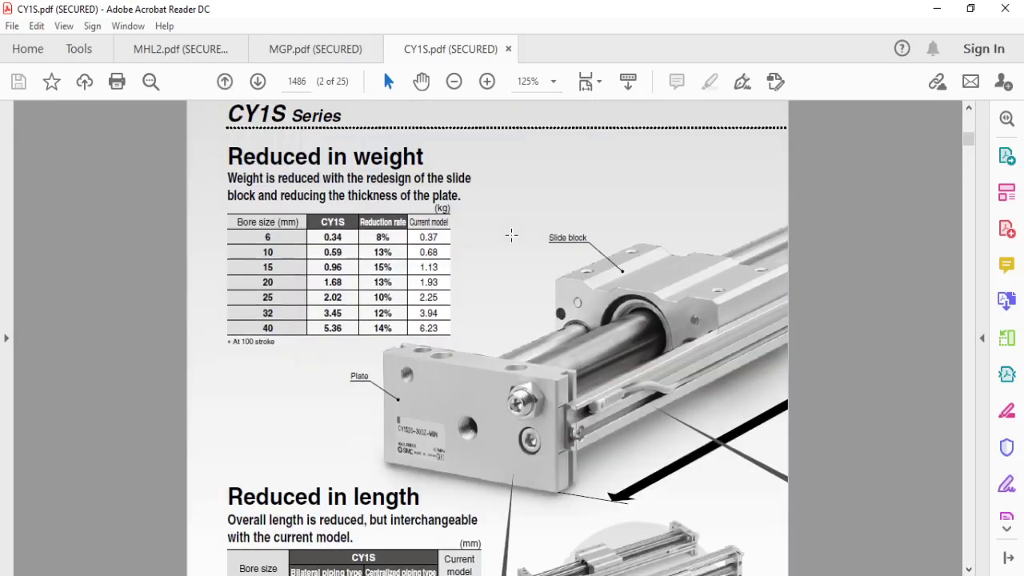
scroll(511, 235, "down", 1)
scroll(511, 235, "down", 2)
scroll(511, 236, "down", 2)
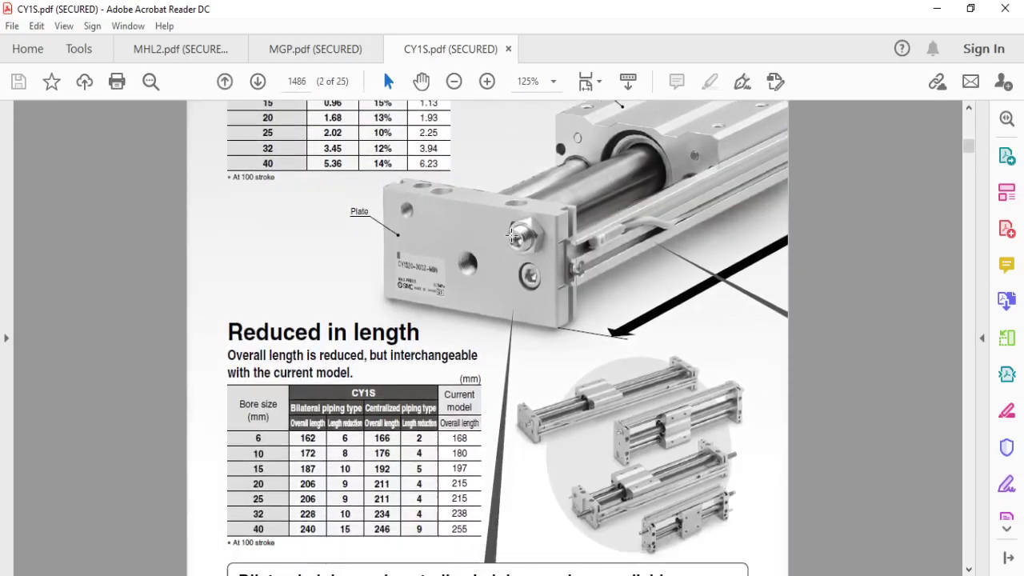
scroll(511, 235, "down", 3)
scroll(511, 234, "down", 1)
scroll(511, 235, "down", 10)
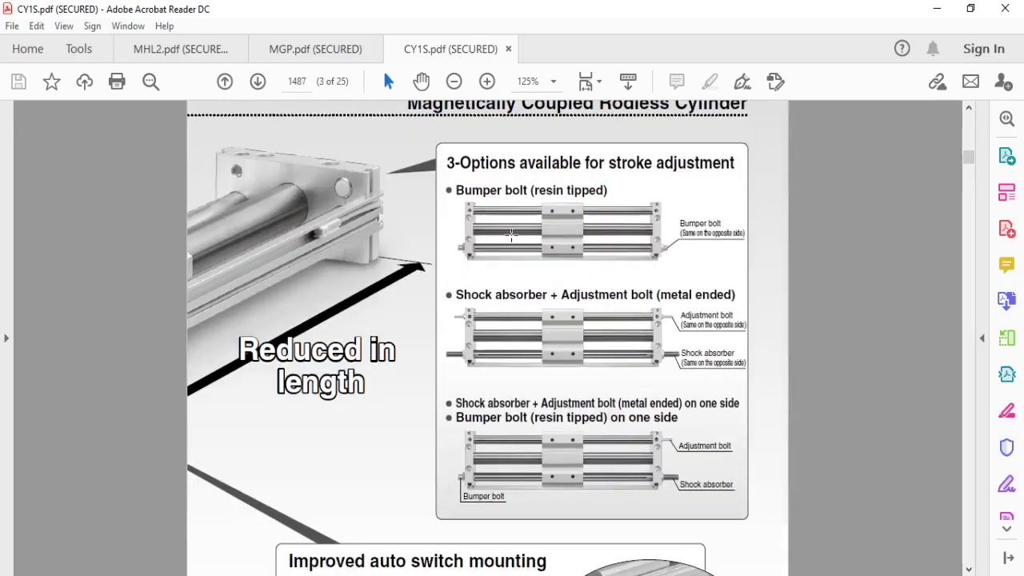
scroll(511, 234, "down", 1)
scroll(511, 235, "down", 2)
scroll(511, 235, "down", 3)
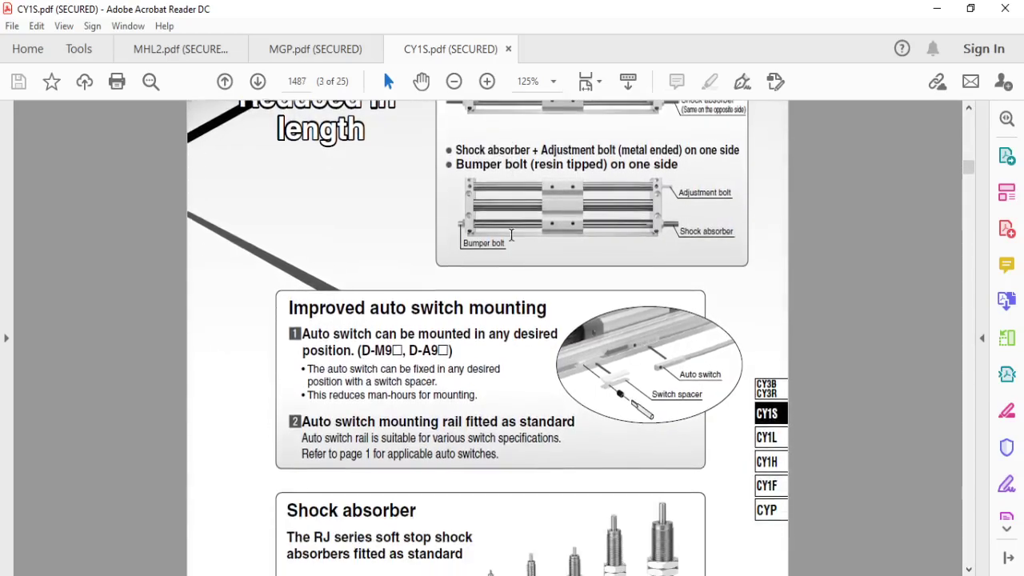
scroll(511, 235, "down", 1)
scroll(511, 235, "down", 3)
scroll(511, 235, "down", 5)
scroll(511, 235, "down", 4, "ctrl")
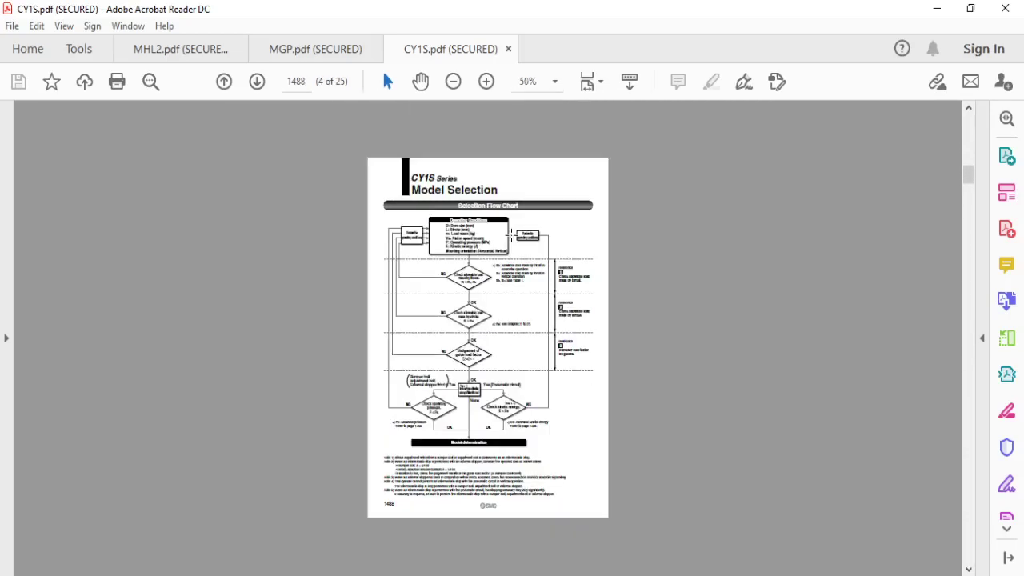
Fit the page, jump back to the first page, and minimize Acrobat.
key("ctrl+0")
key("Home")
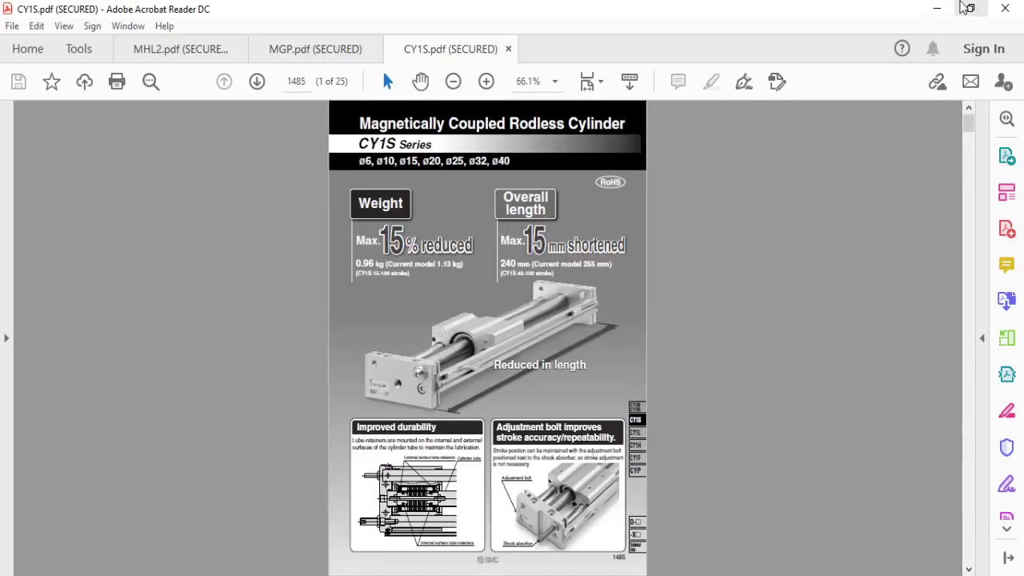
left_click(936, 8)
scroll(628, 382, "up", 3)
Show only the bracket plate together with its slider block.
scroll(623, 326, "down", 4)
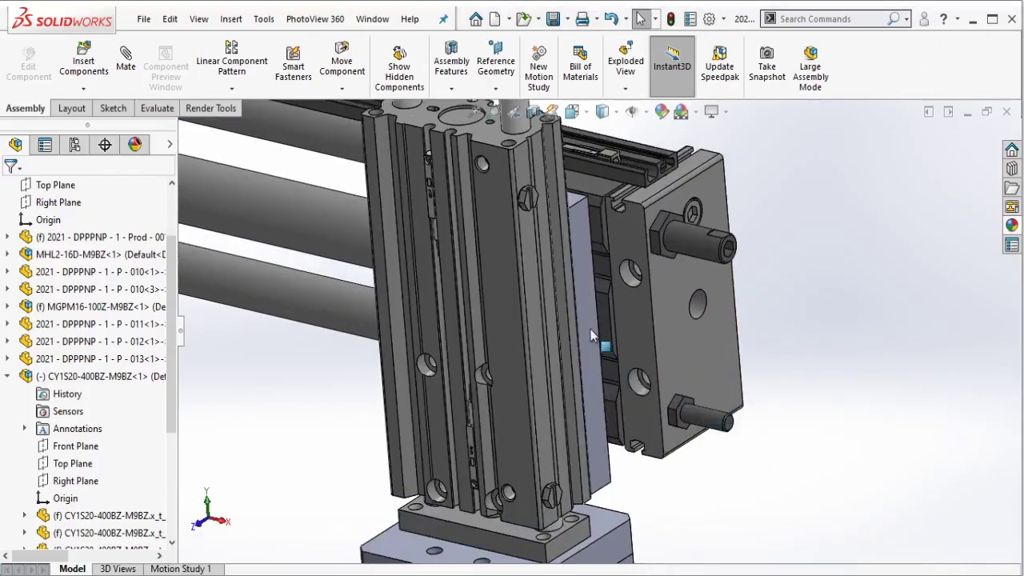
left_click(586, 273)
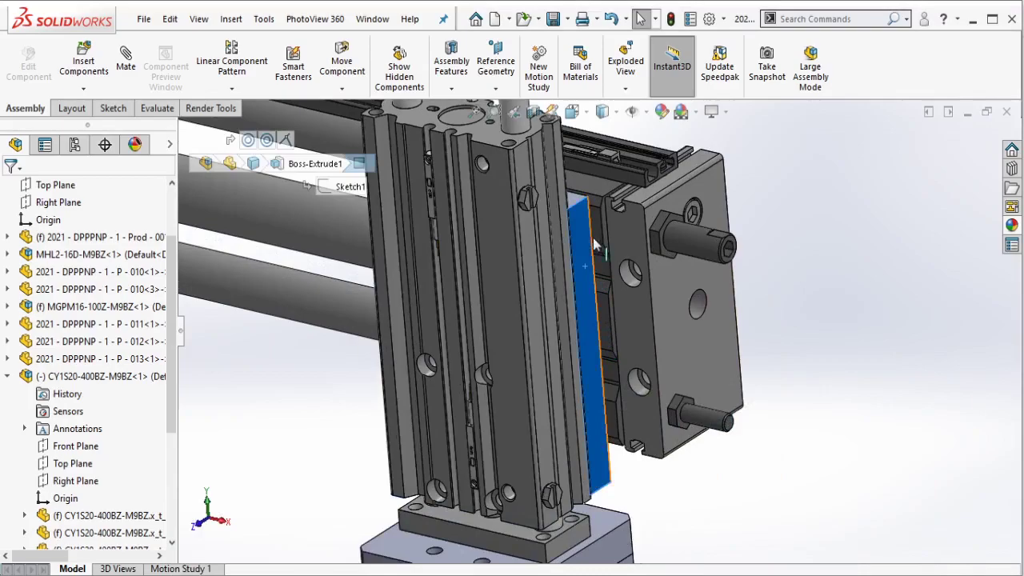
right_click(595, 192)
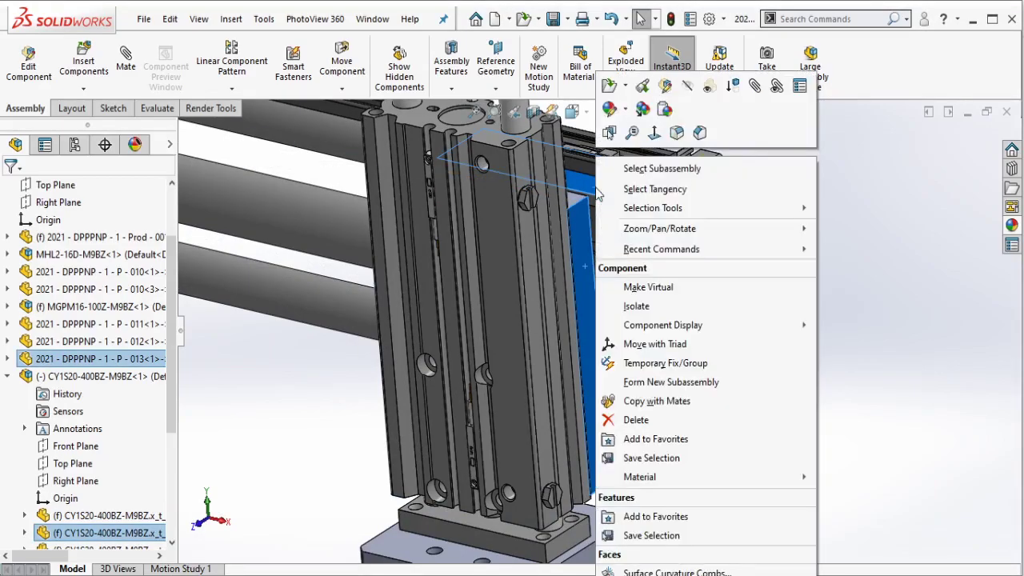
left_click(637, 308)
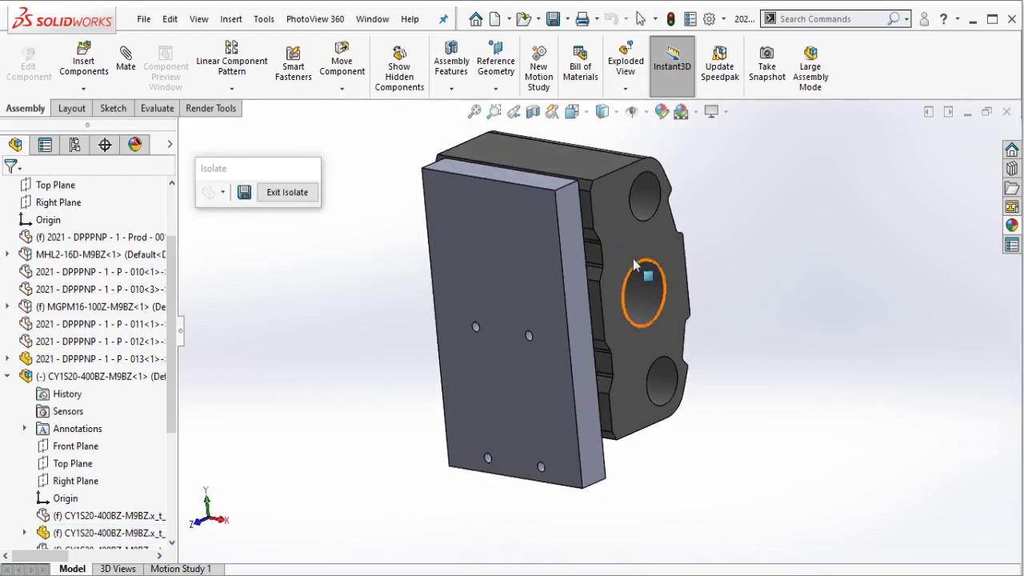
Make the cylinder transparent and start editing bracket part 013 in place.
left_click(634, 264)
left_click(794, 174)
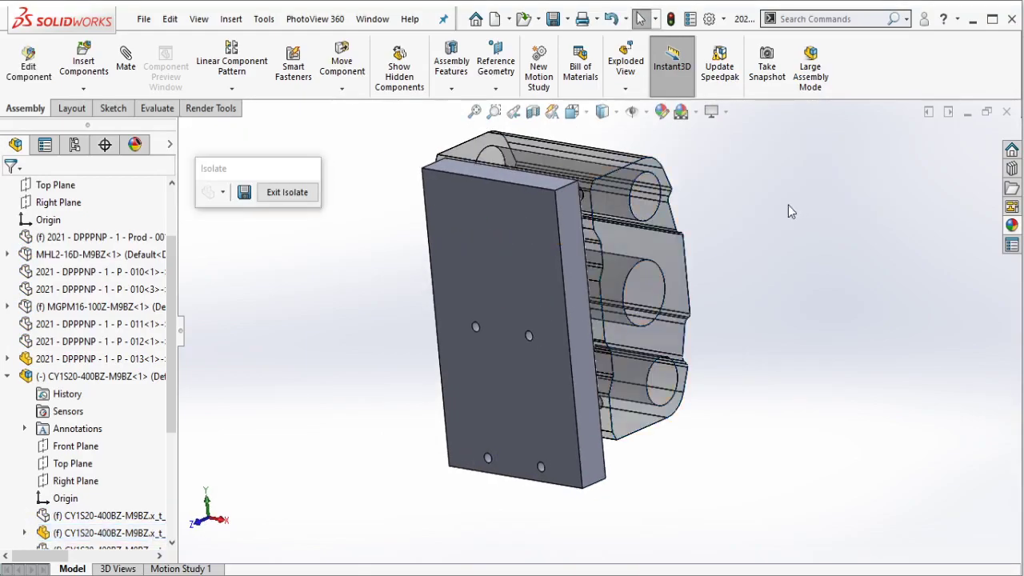
middle_click_drag(624, 233, 552, 236)
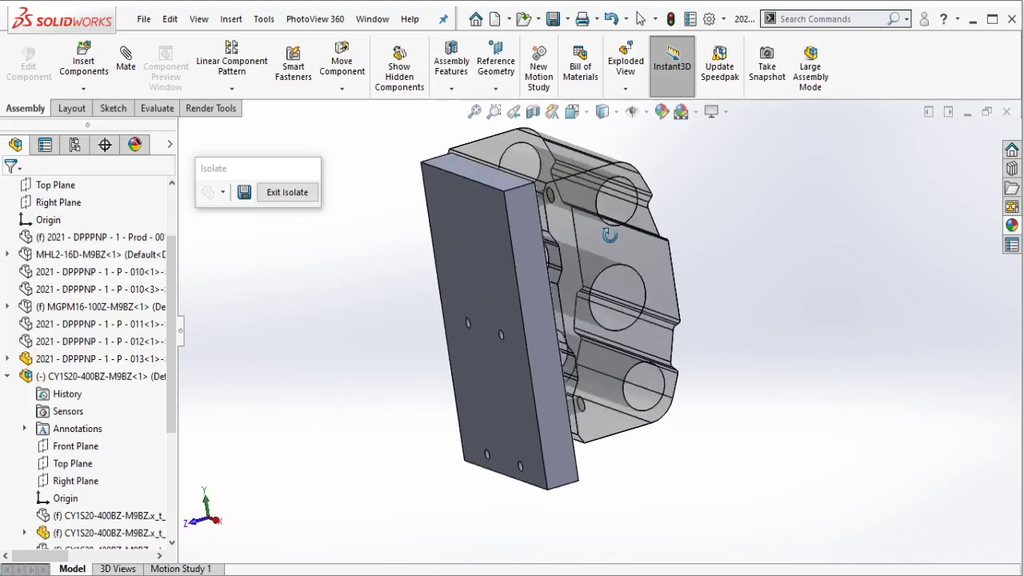
scroll(552, 237, "down", 2)
left_click(461, 232)
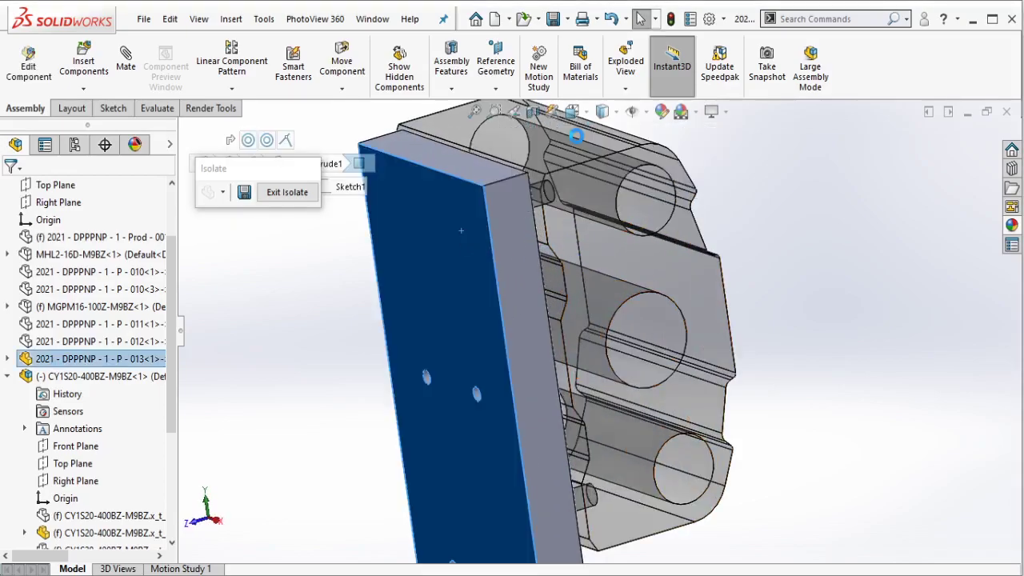
left_click(459, 255)
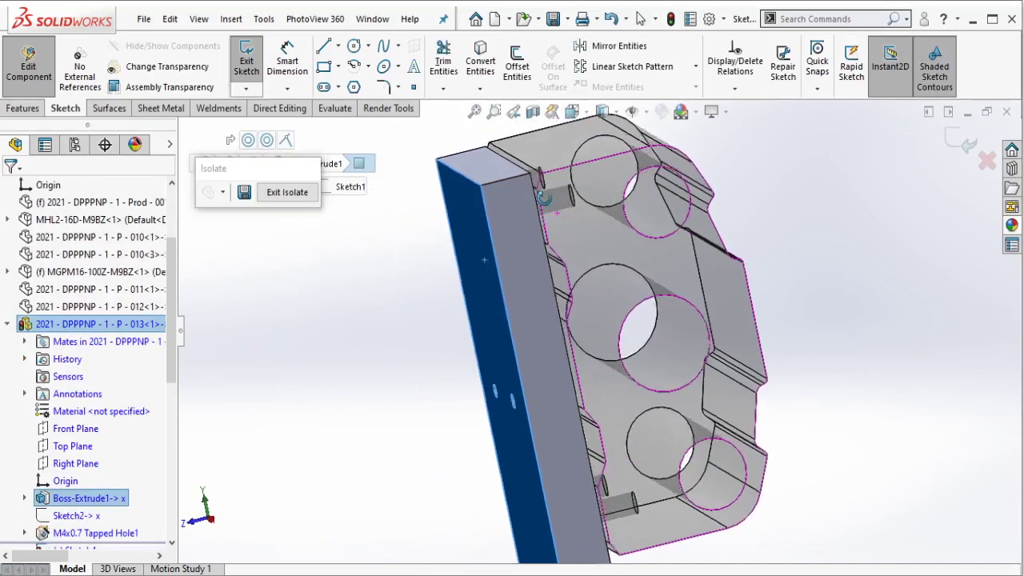
Orbit the view so the bracket's holed face points outward.
left_click(546, 186)
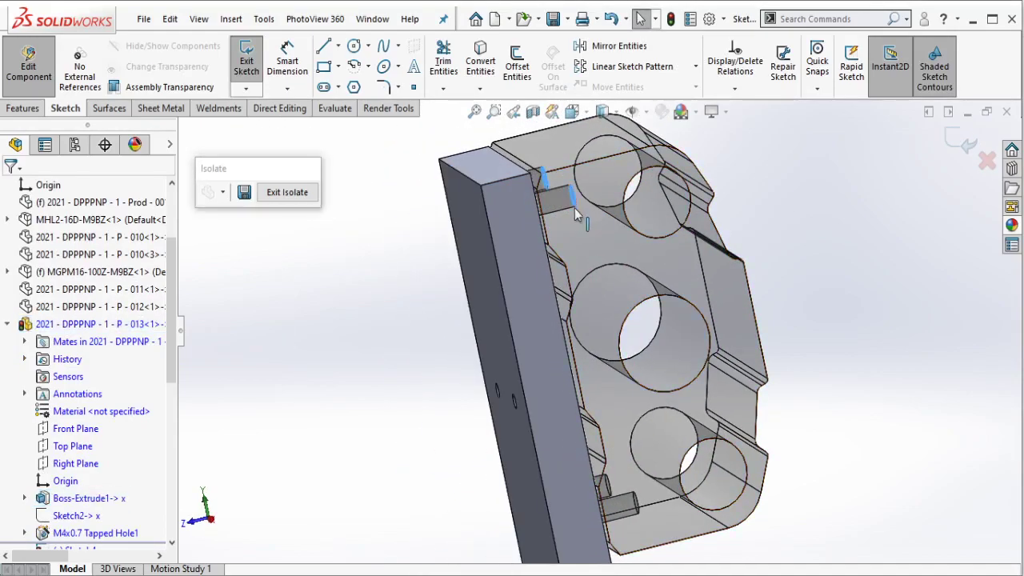
middle_click_drag(605, 272, 605, 216, "ctrl")
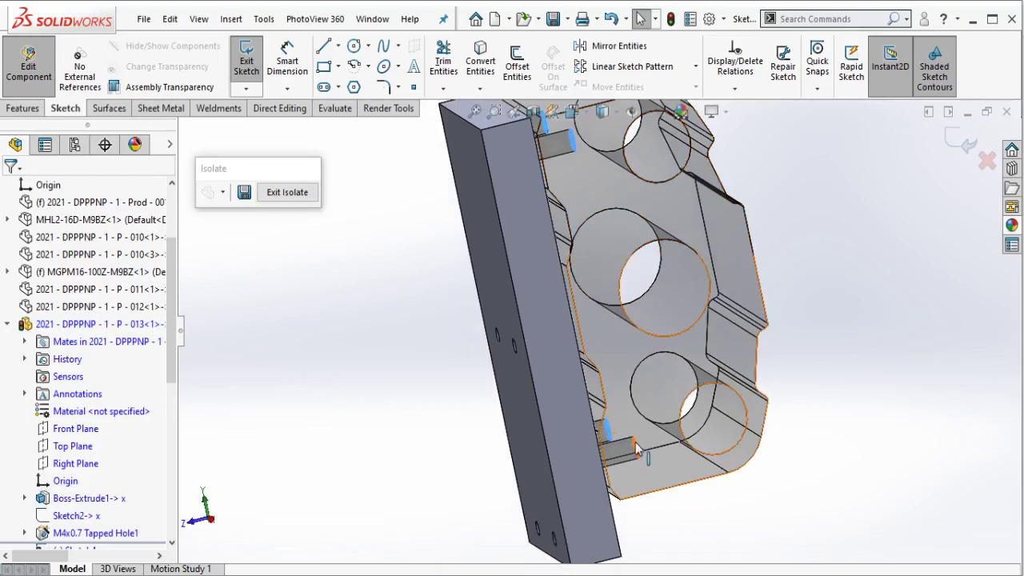
mouse_move(579, 215)
middle_mouse_down()
mouse_move(811, 296)
mouse_move(640, 344)
middle_mouse_up()
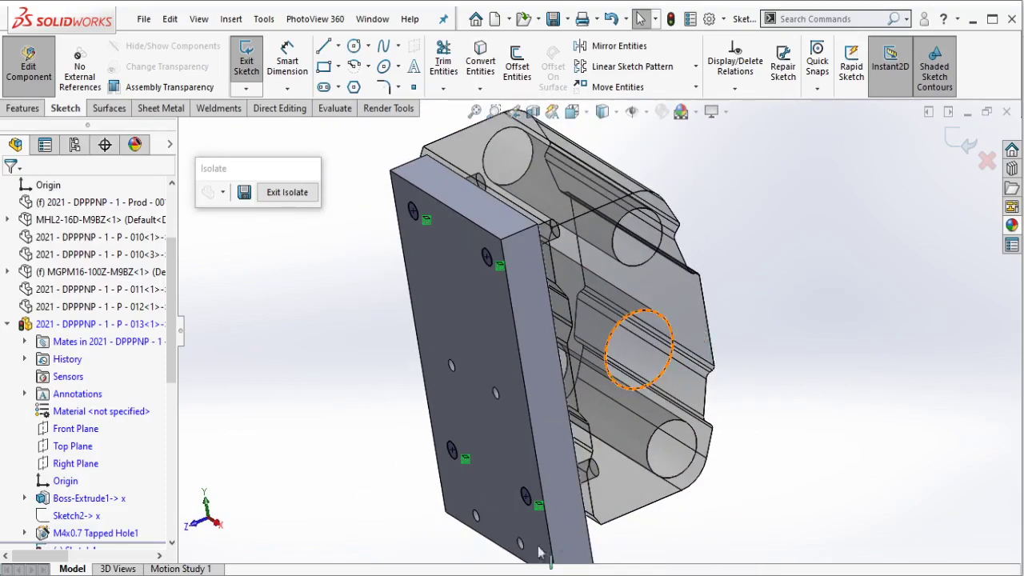
Type and clear a quick note, then bring up the CY1S catalogue to check hole size.
key("alt+Tab")
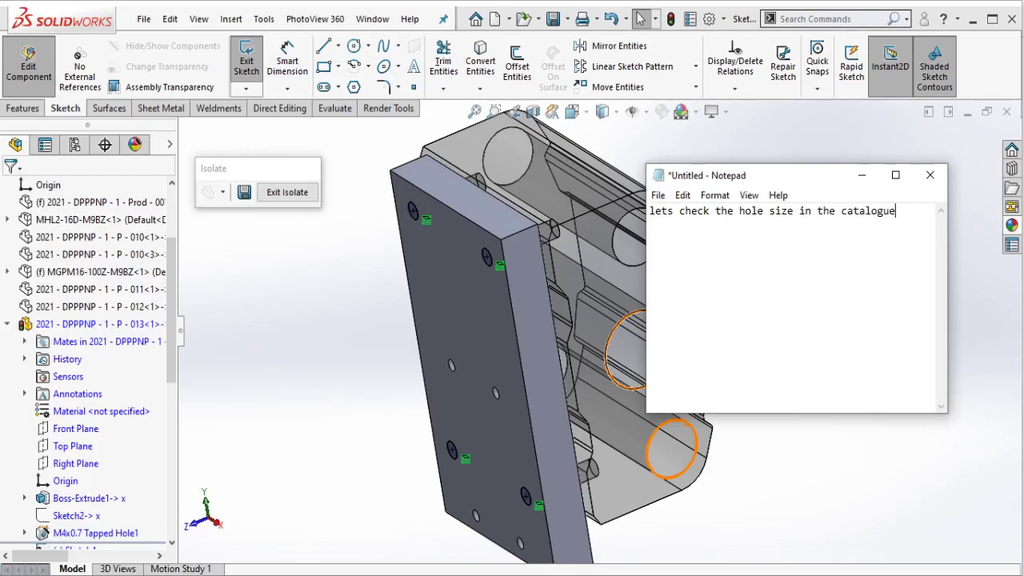
key("ctrl+a")
key("BackSpace")
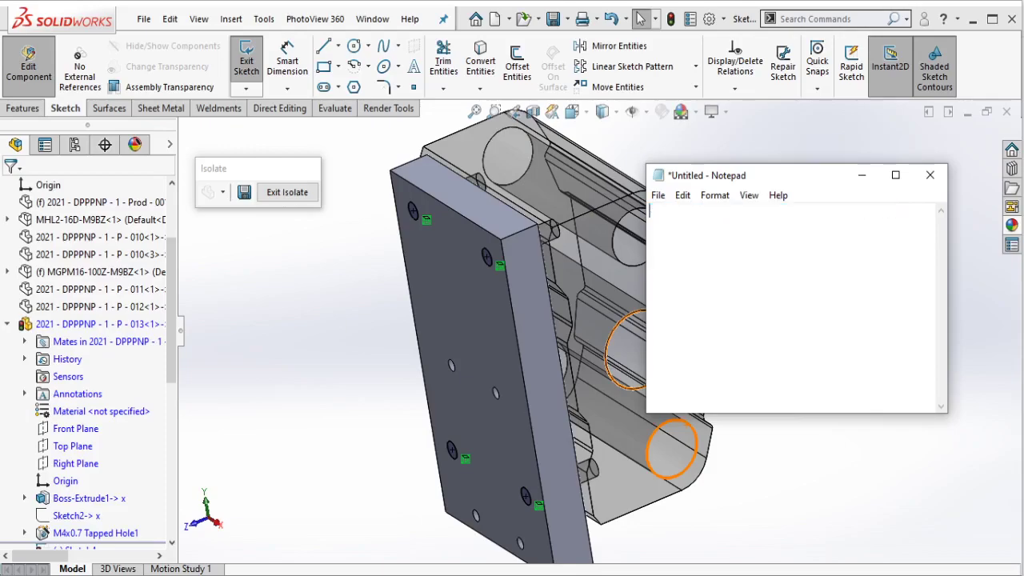
left_click(861, 174)
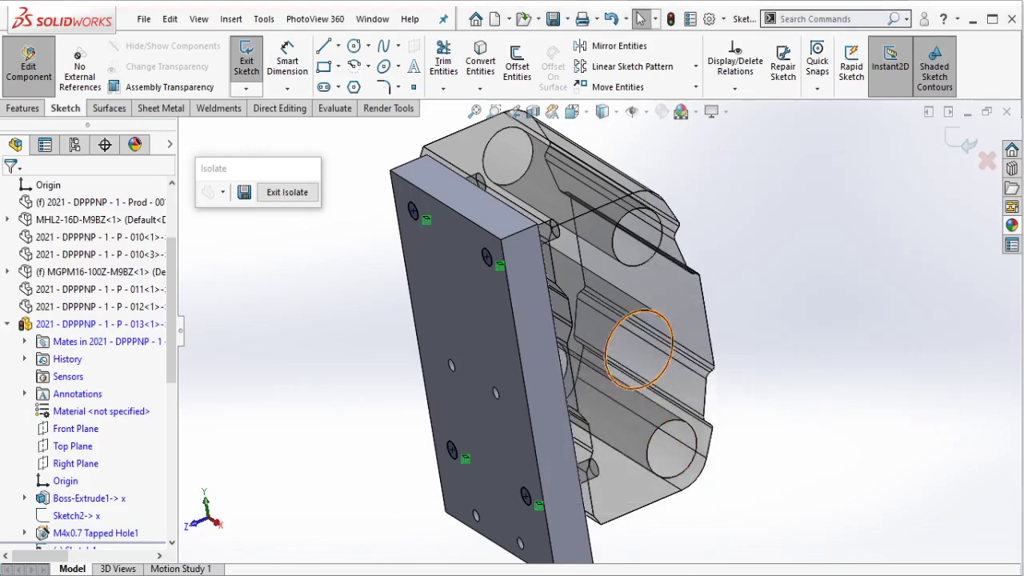
left_click(805, 538)
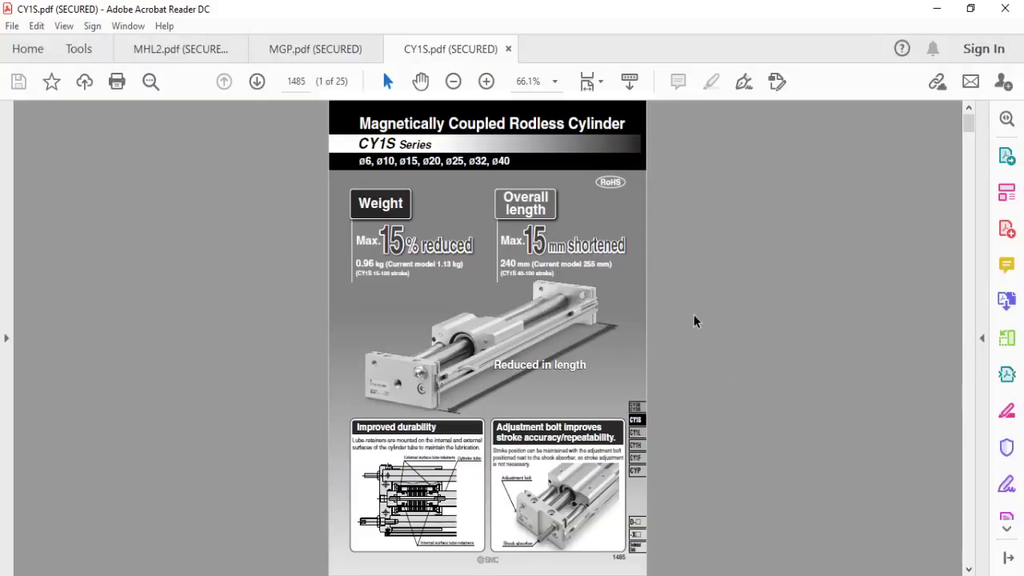
Scroll the catalogue to page 1503 and close the Bookmarks panel.
scroll(694, 316, "down", 1)
scroll(693, 316, "down", 1)
scroll(693, 315, "down", 1)
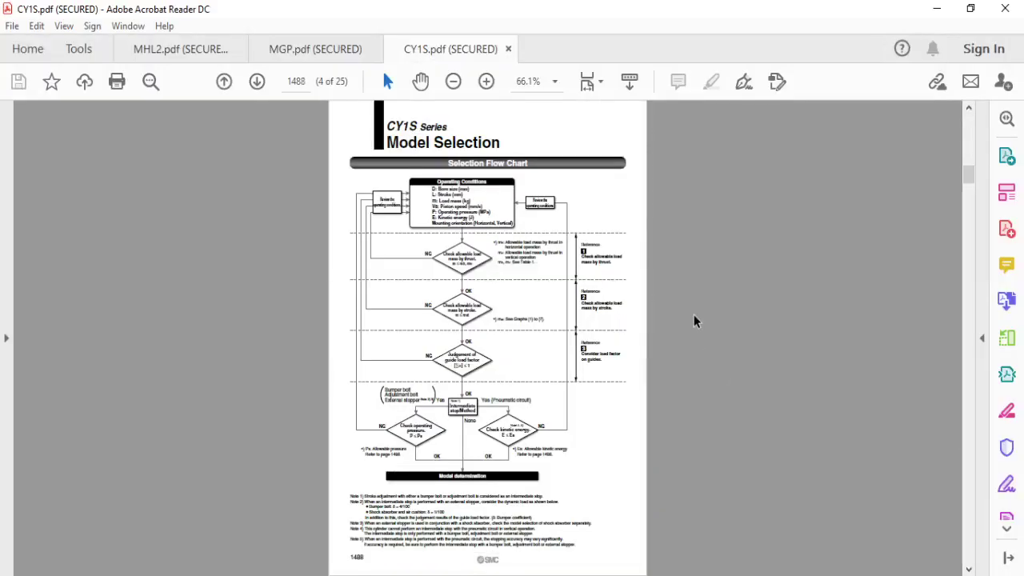
scroll(694, 316, "down", 2)
scroll(693, 316, "down", 2)
scroll(694, 316, "down", 1)
scroll(693, 317, "down", 2)
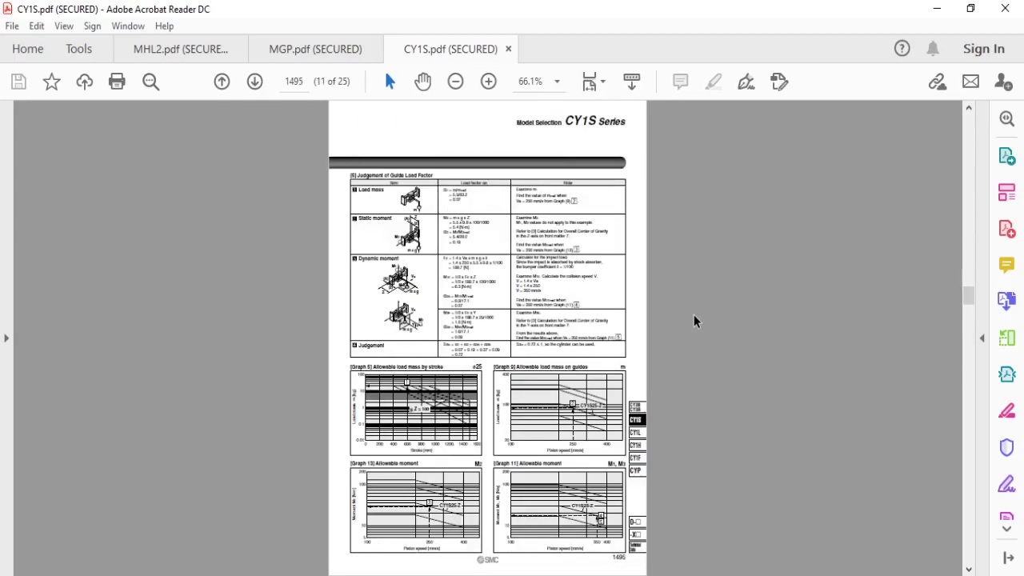
scroll(693, 315, "down", 1)
scroll(693, 314, "down", 3)
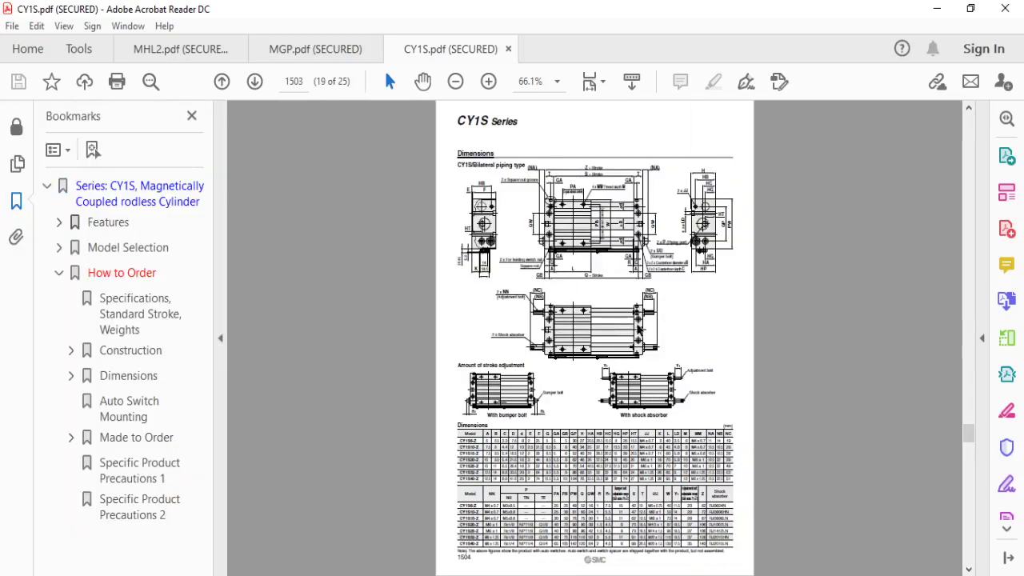
scroll(635, 324, "down", 1)
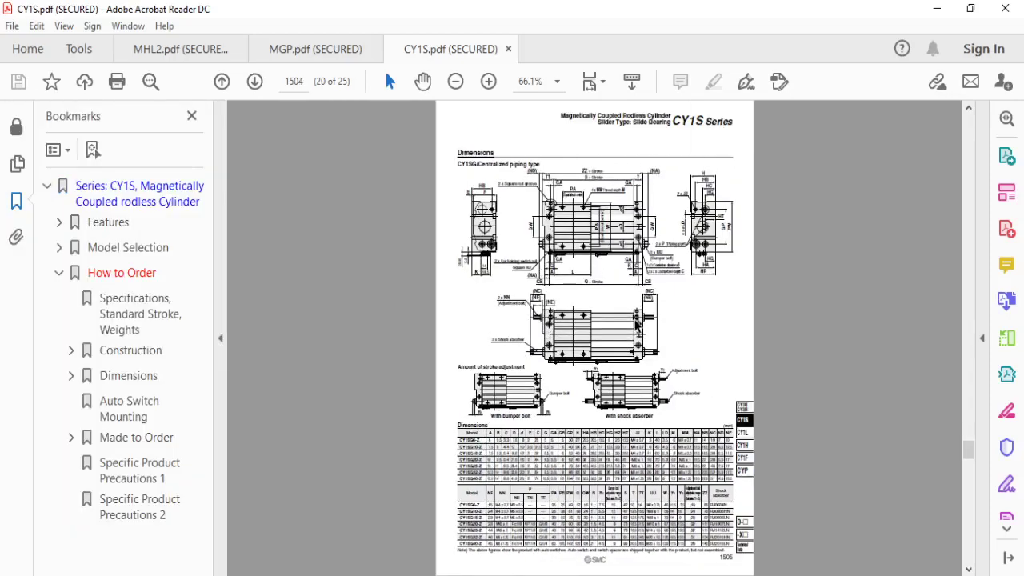
scroll(636, 324, "up", 1)
left_click(221, 339)
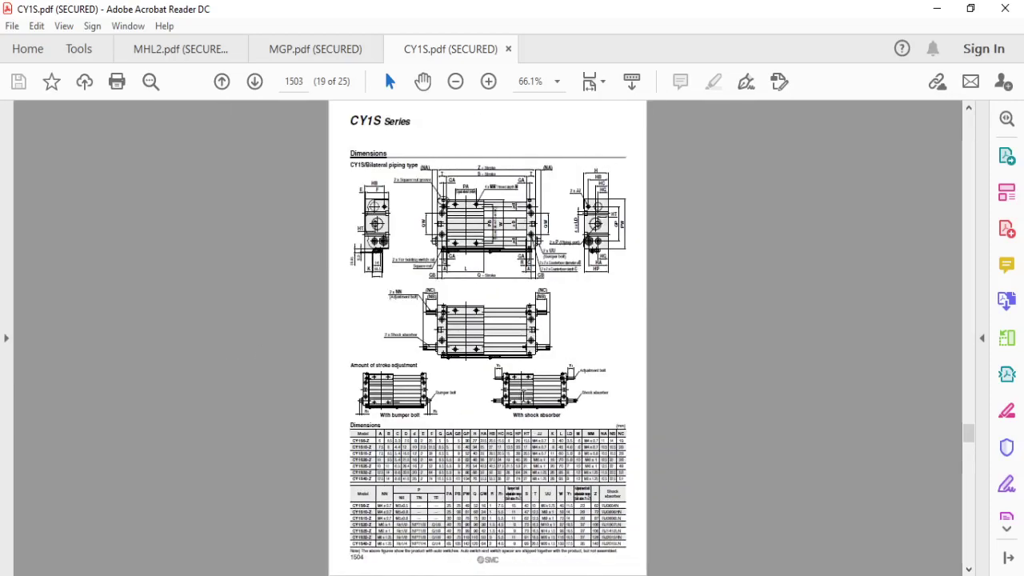
Scroll the zoomed page to the CY1S20-Z Dimensions table, then return to SolidWorks.
scroll(523, 395, "up", 1, "ctrl")
scroll(524, 396, "up", 2, "ctrl")
scroll(519, 221, "up", 1)
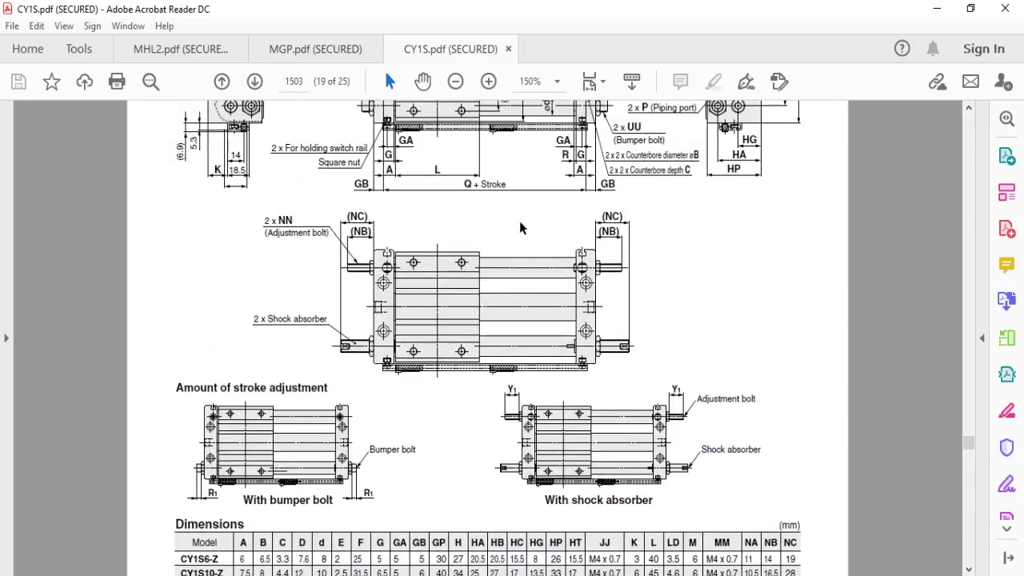
scroll(518, 221, "up", 1)
scroll(519, 221, "up", 1)
scroll(439, 187, "up", 1, "ctrl")
scroll(438, 187, "up", 1)
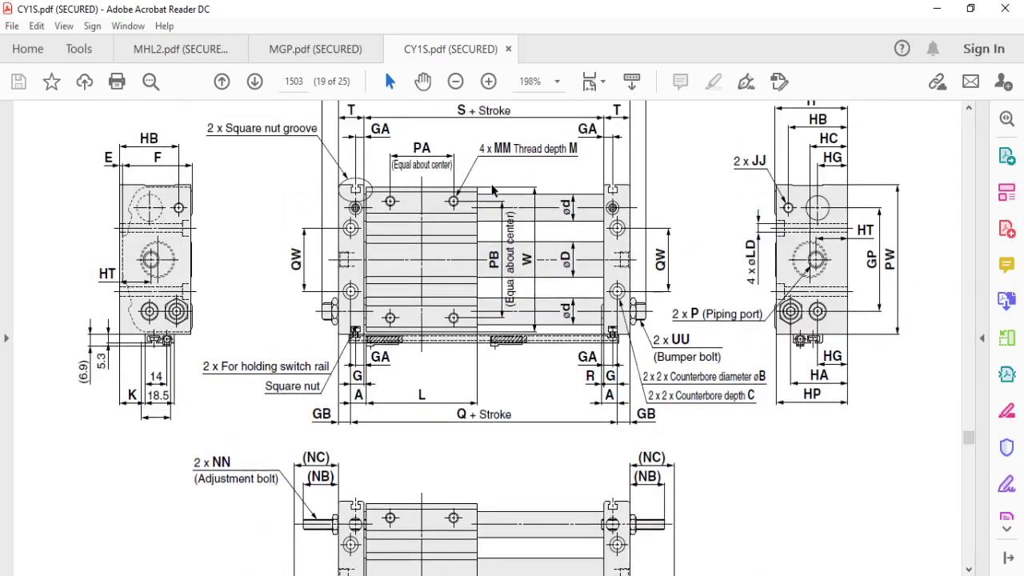
scroll(438, 187, "up", 1)
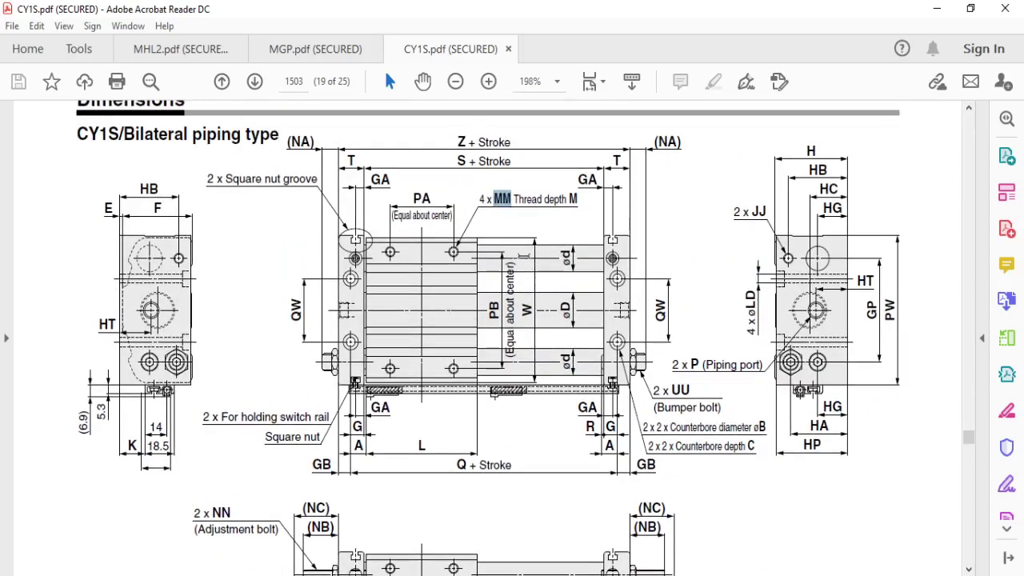
scroll(523, 261, "down", 1)
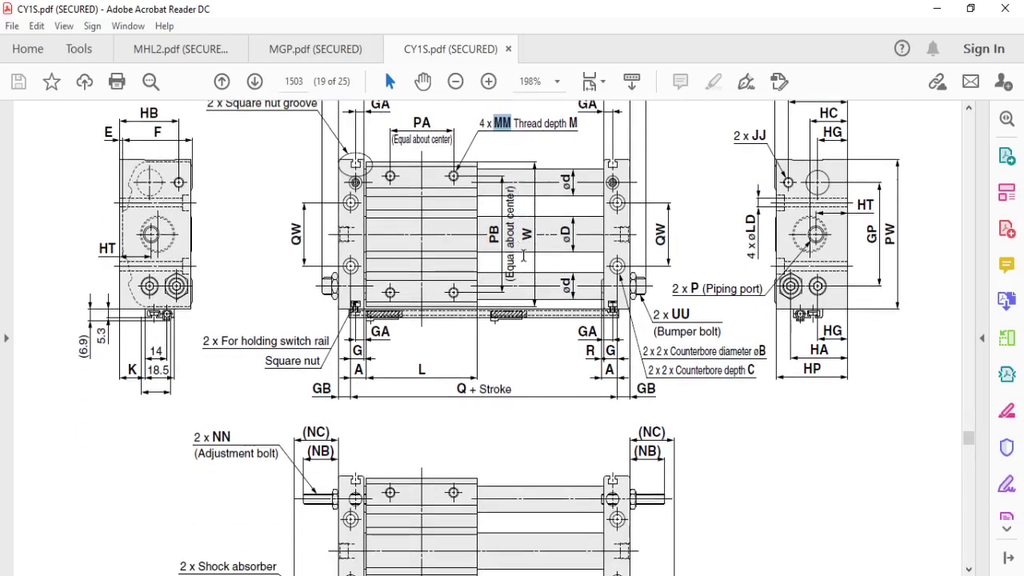
scroll(524, 262, "down", 1)
scroll(524, 262, "down", 2)
scroll(524, 261, "down", 2)
scroll(524, 261, "down", 1)
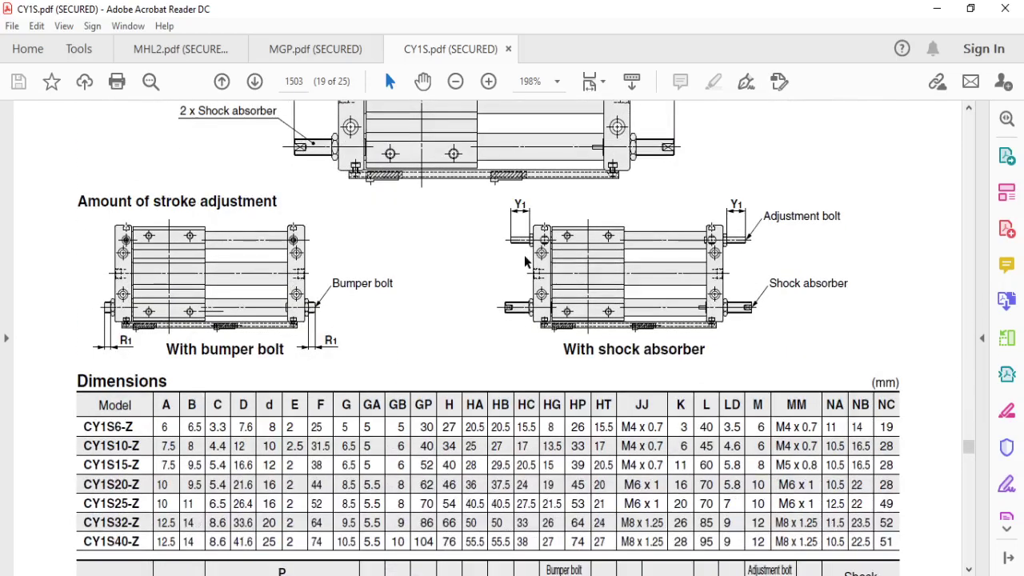
key("alt+Tab")
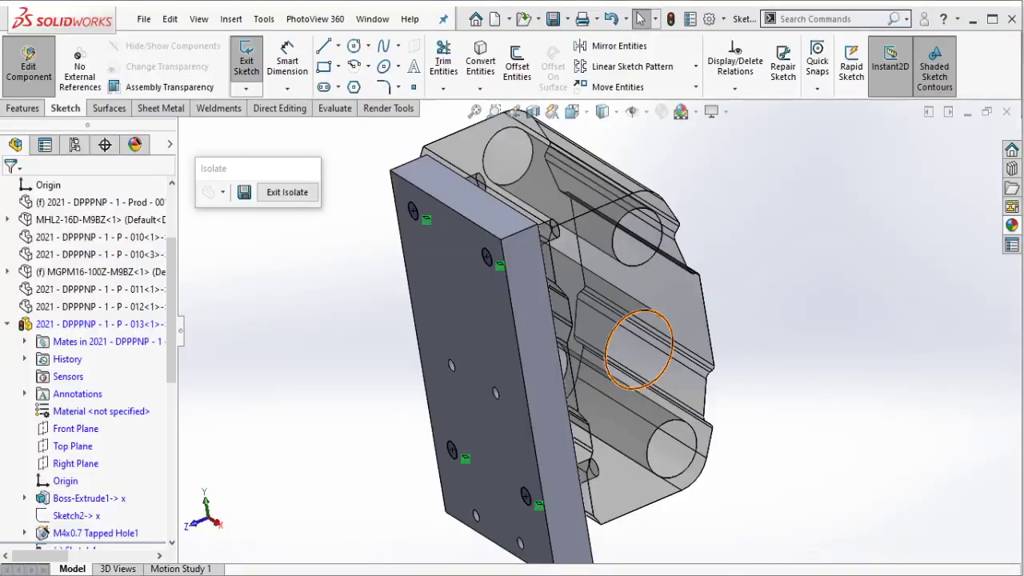
scroll(137, 434, "down", 2)
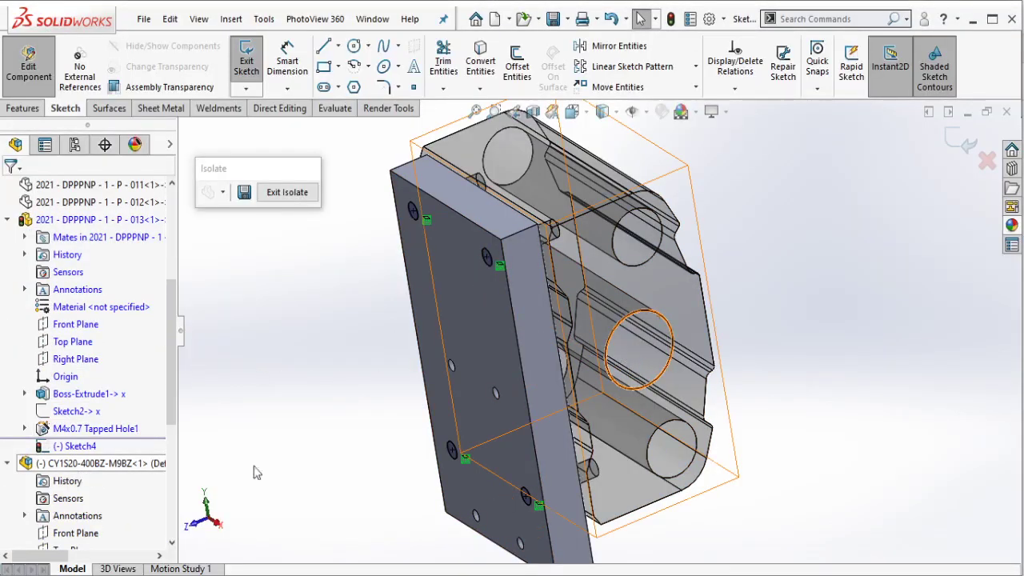
left_click(840, 520)
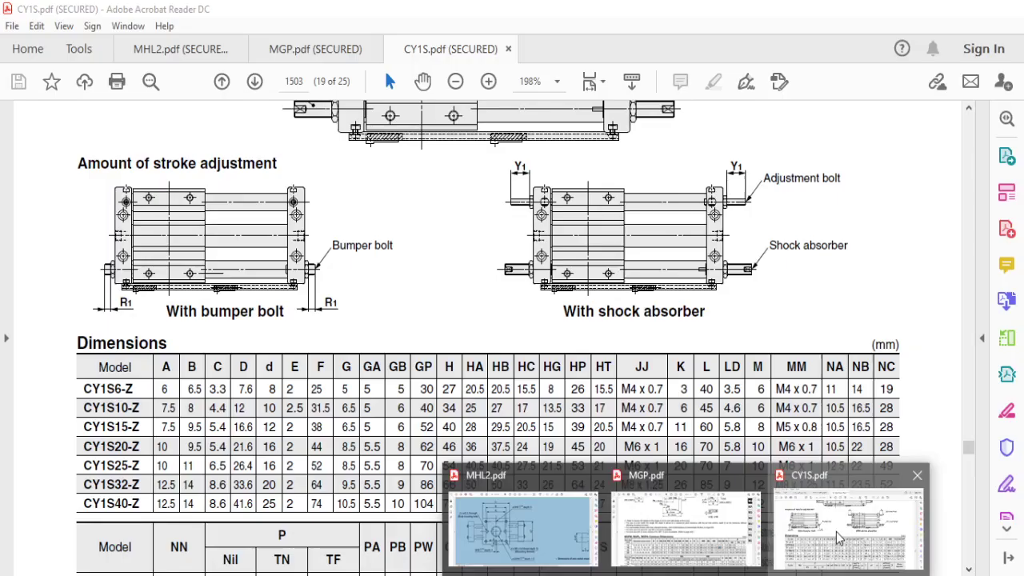
left_click_drag(94, 450, 352, 448)
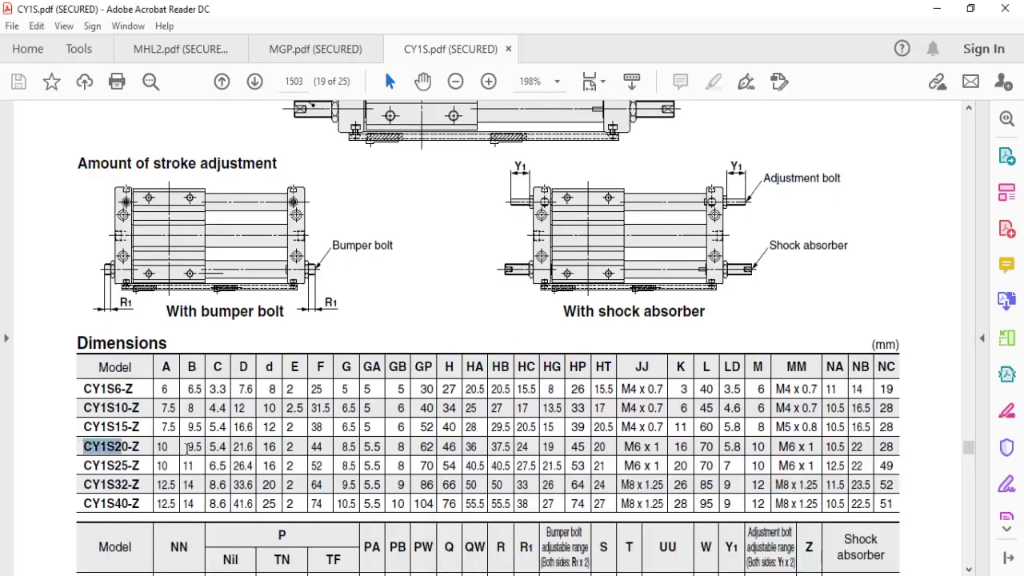
left_click(116, 448)
mouse_move(85, 448)
left_mouse_down()
mouse_move(894, 448)
mouse_move(780, 488)
left_mouse_up()
left_click(901, 435)
left_click(808, 448)
left_click_drag(862, 442, 772, 484)
left_click(736, 446)
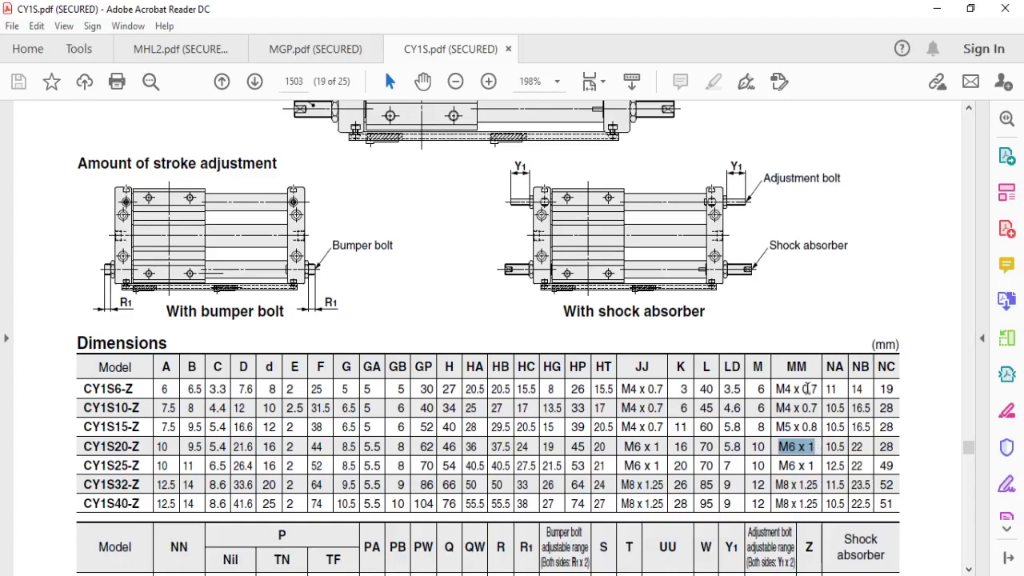
left_click(795, 369)
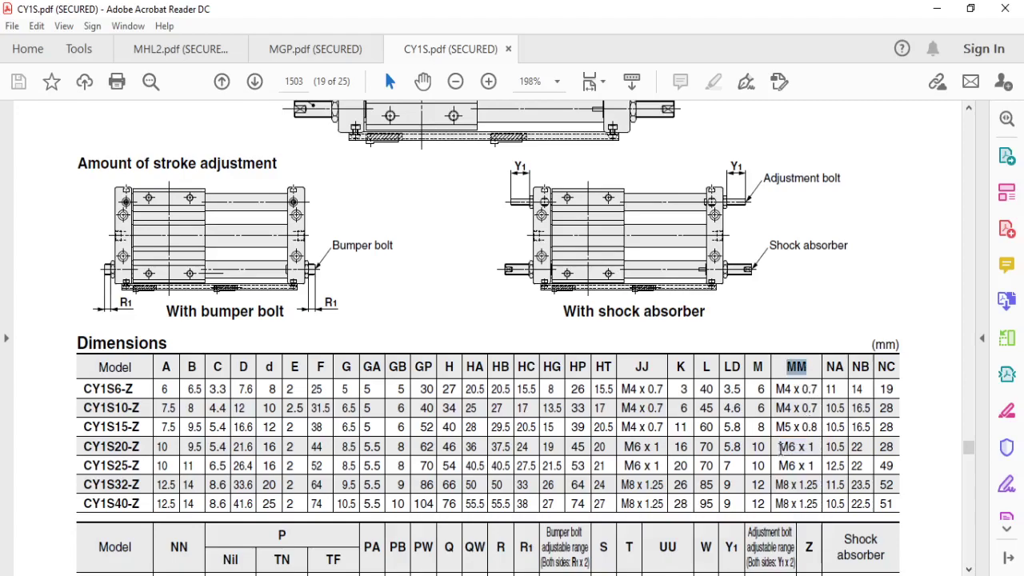
Note in Notepad that MM is an M6 x 1.0 tapped hole, then minimize Acrobat.
key("alt+Tab")
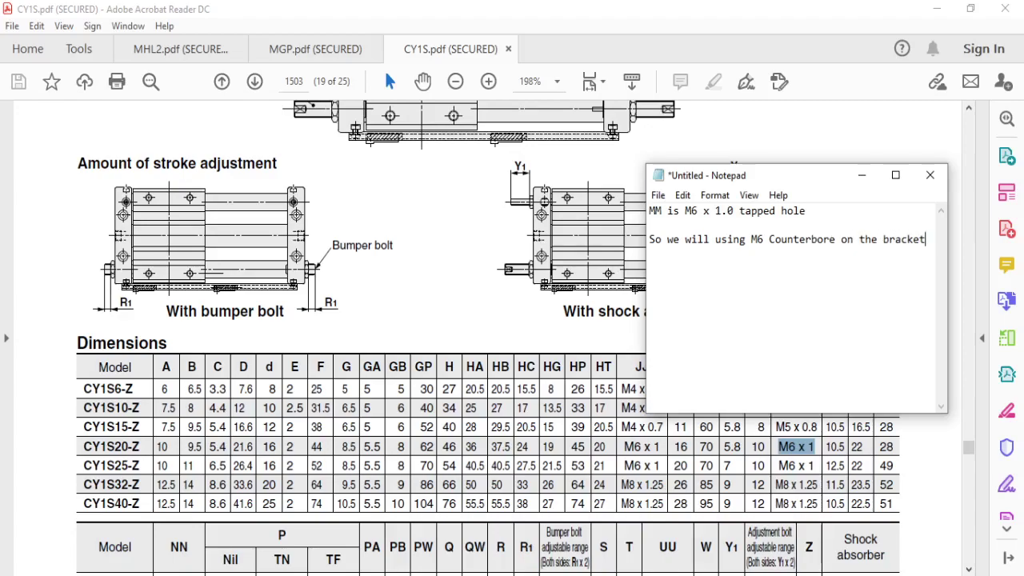
left_click(936, 9)
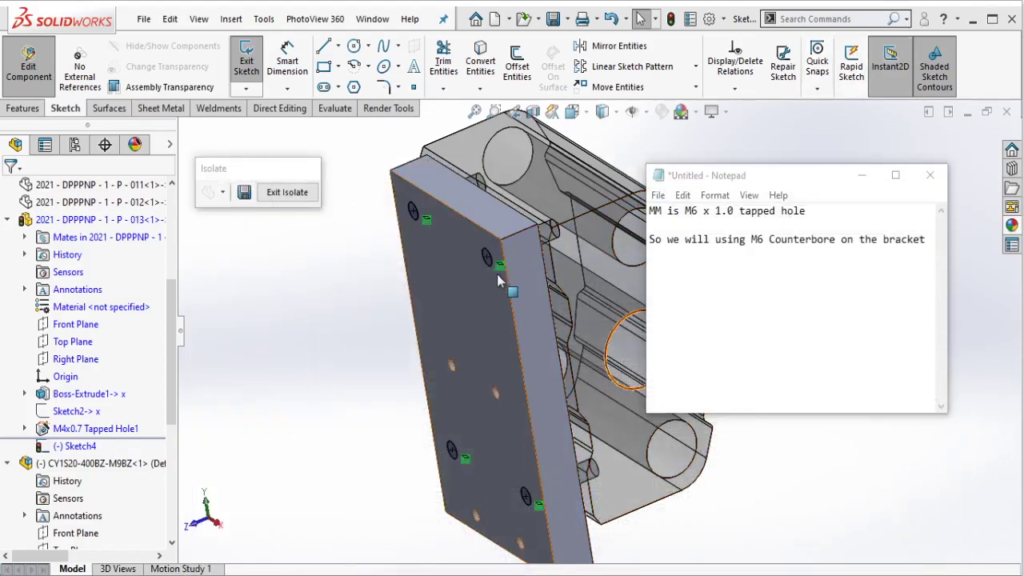
Empty and minimize the Notepad note, then close Sketch4 on the bracket.
middle_click_drag(537, 273, 526, 469)
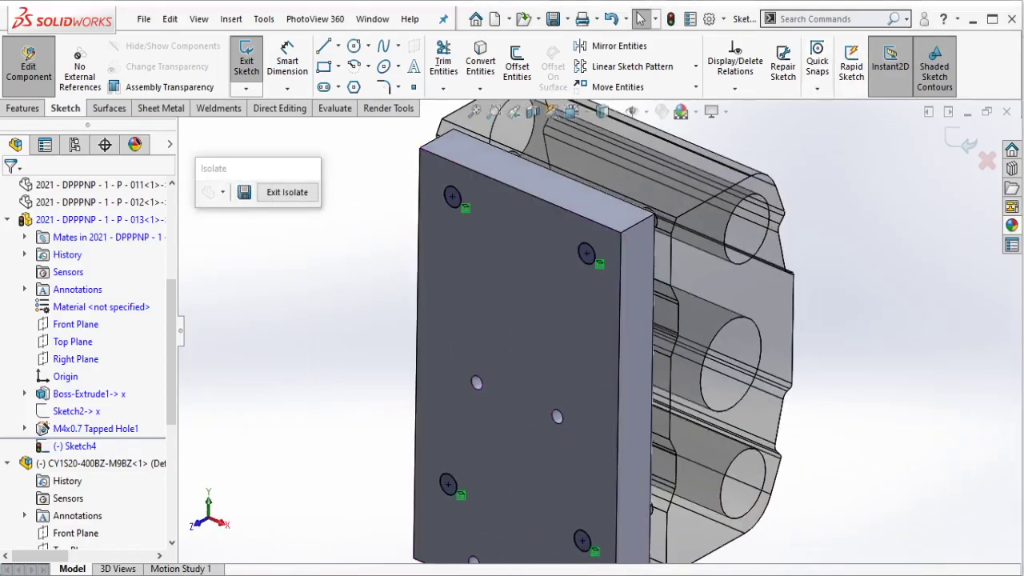
left_click(694, 384)
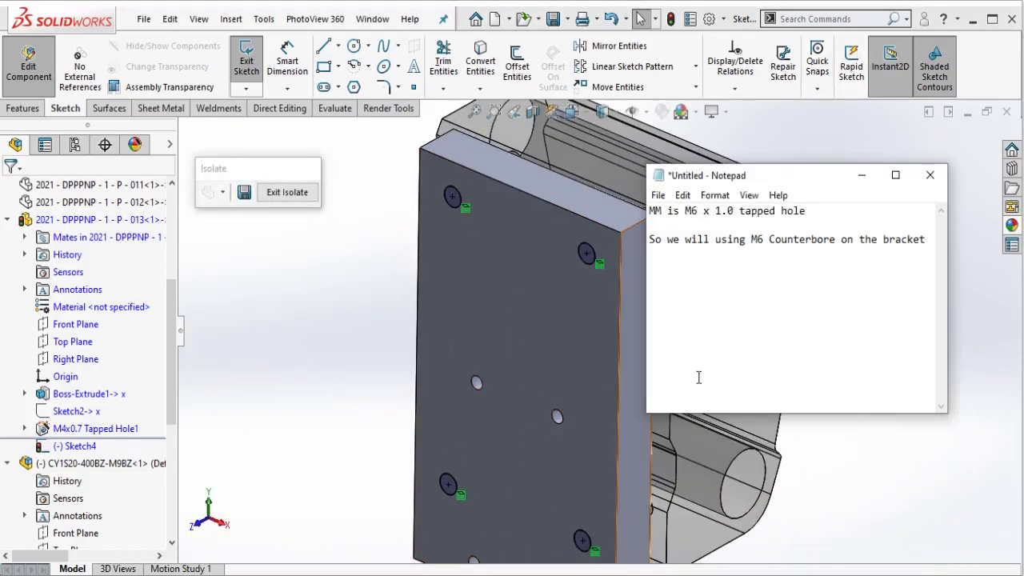
key("ctrl+a")
key("BackSpace")
left_click(861, 174)
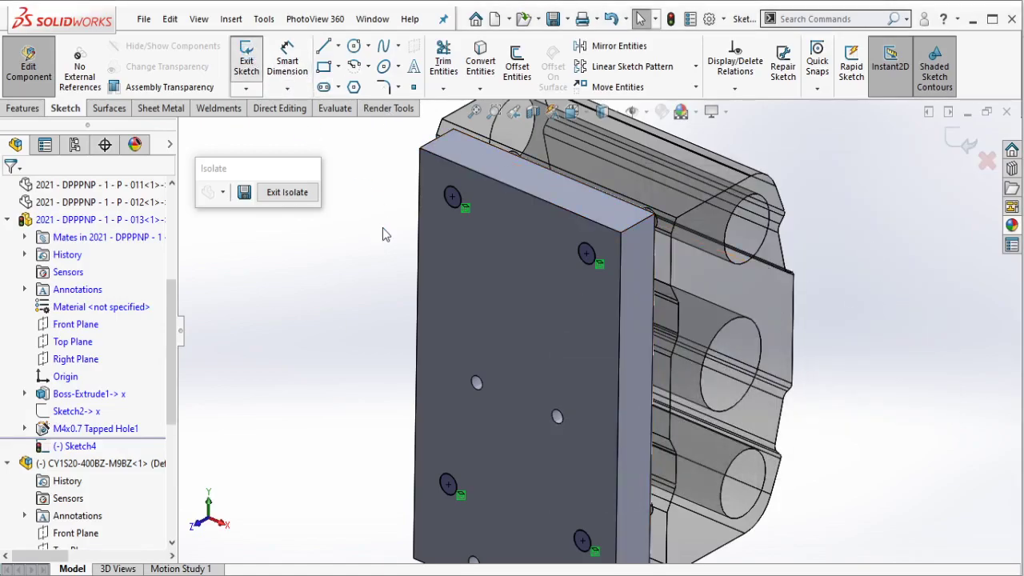
key("ctrl+b")
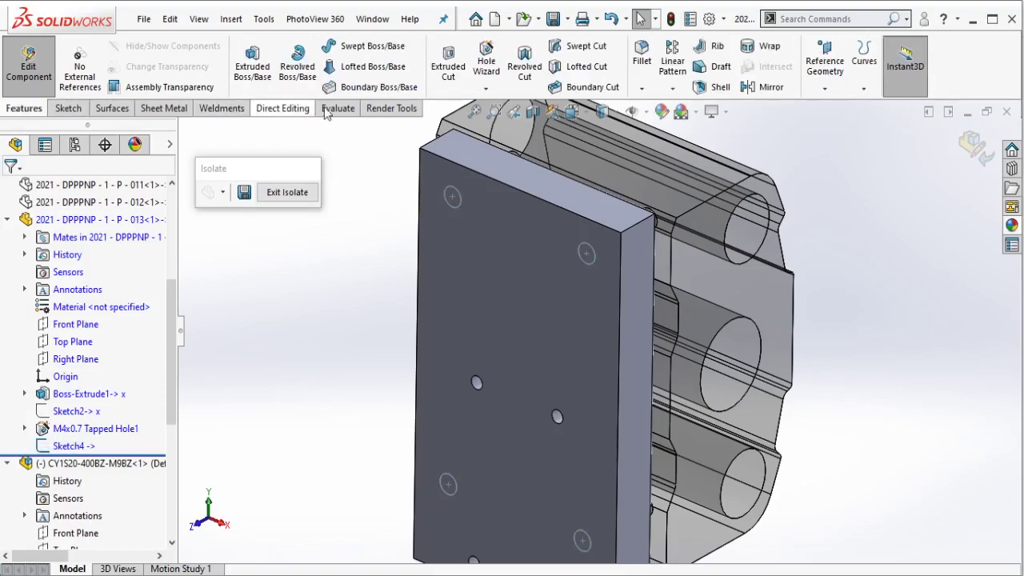
Start a Hole Wizard counterbore for an ANSI Metric Socket Head Cap Screw, size M6.
left_click(486, 61)
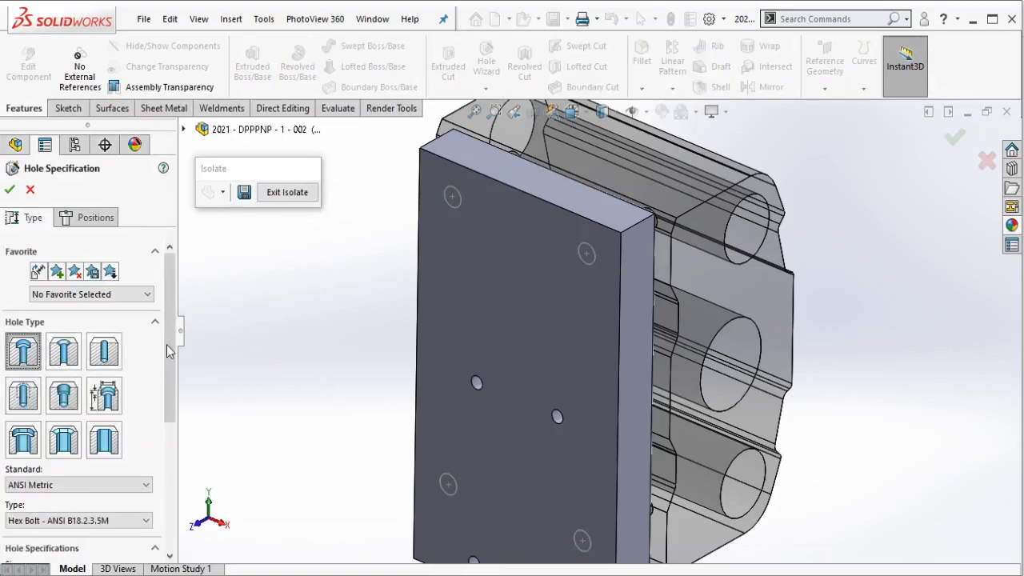
scroll(168, 352, "down", 4)
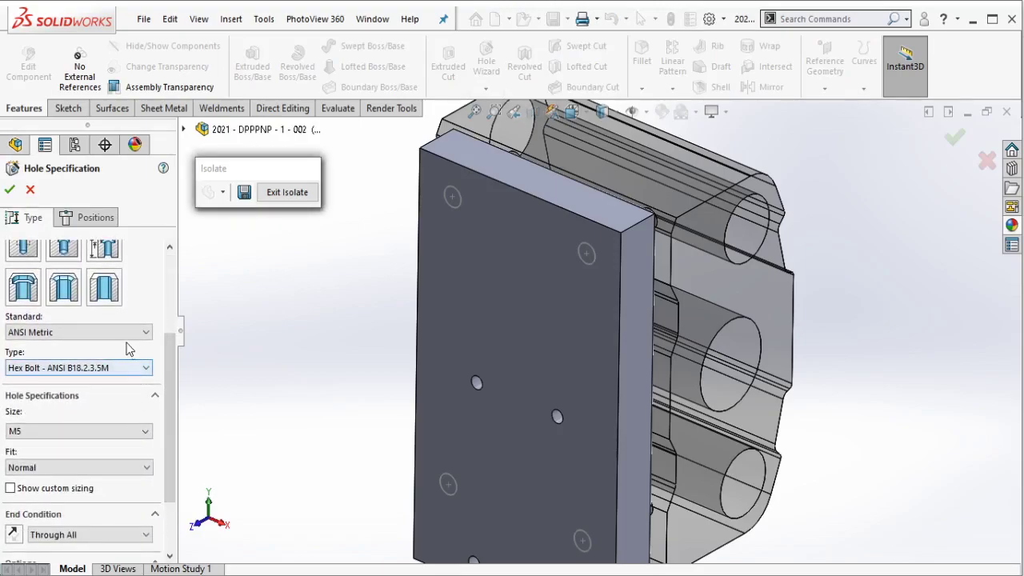
left_click(120, 332)
left_click(91, 350)
left_click(109, 368)
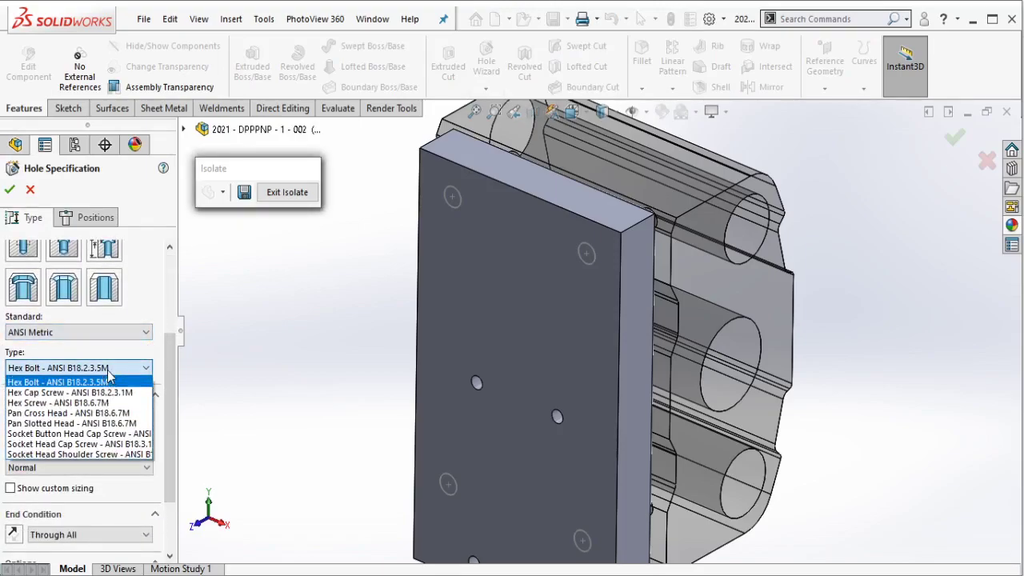
left_click(112, 443)
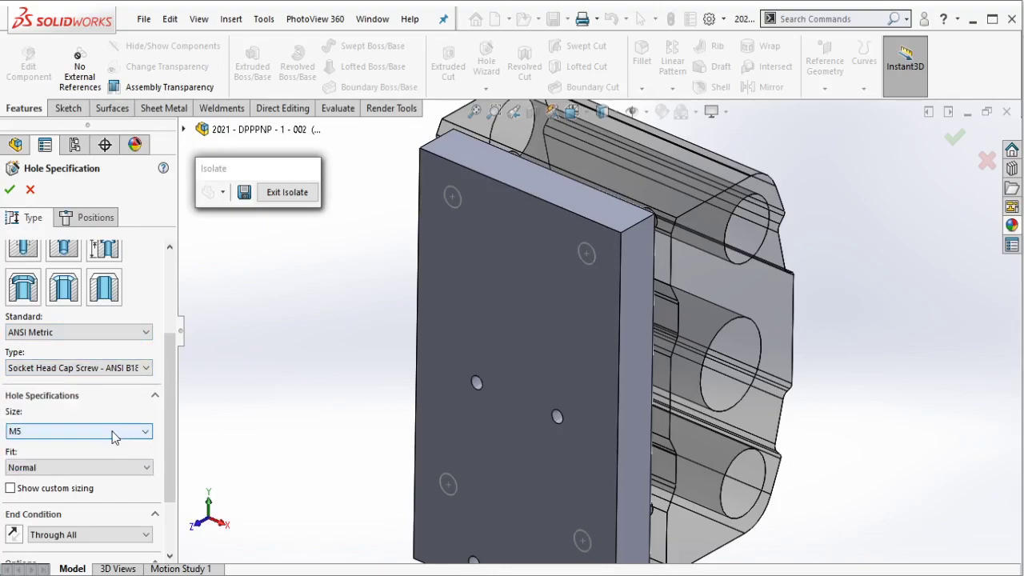
left_click(112, 435)
left_click(80, 457)
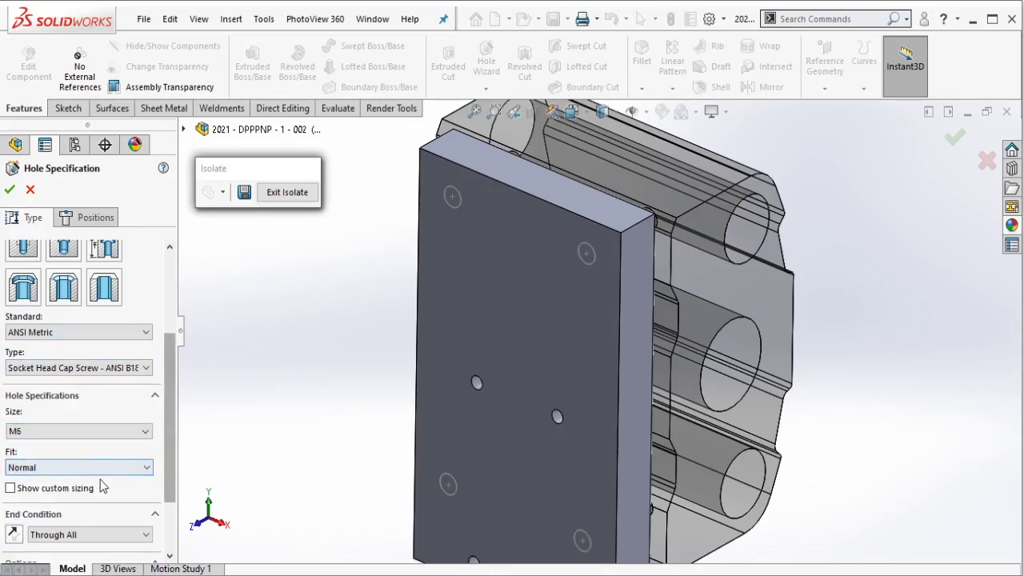
Use custom sizing: 6.5 mm hole, 13 mm counterbore, 2 mm head clearance.
left_click(84, 488)
type("6.5")
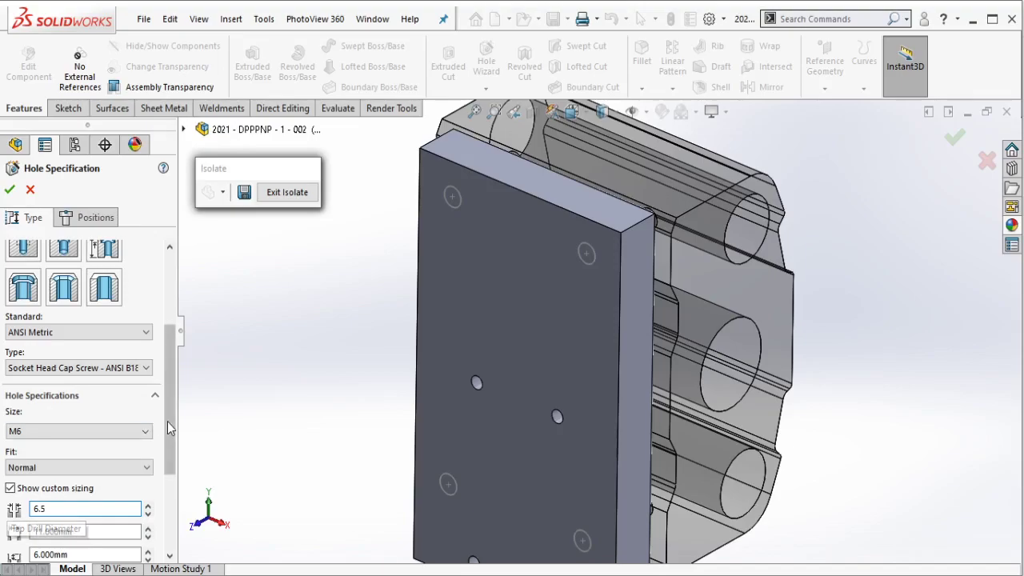
key("Tab")
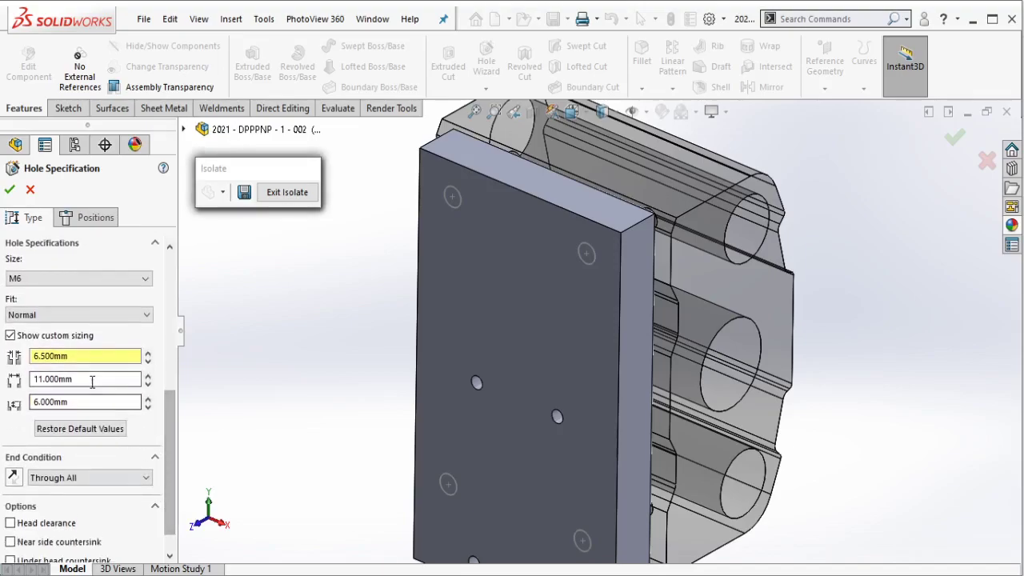
type("13")
left_click(75, 522)
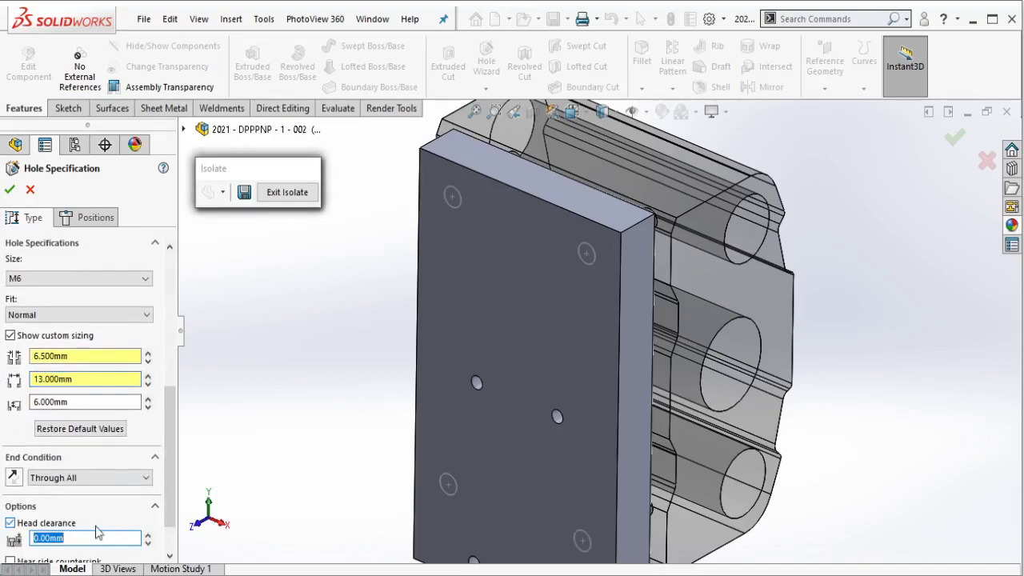
key("Tab")
Place the M6 counterbores on the four corner sketch points and confirm the CBORE feature.
left_click(88, 217)
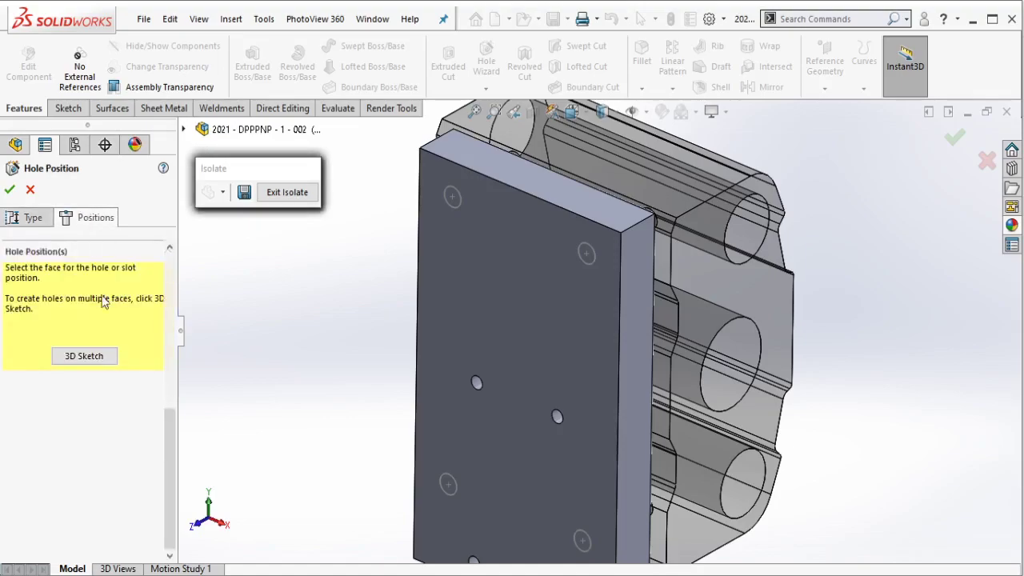
left_click(452, 196)
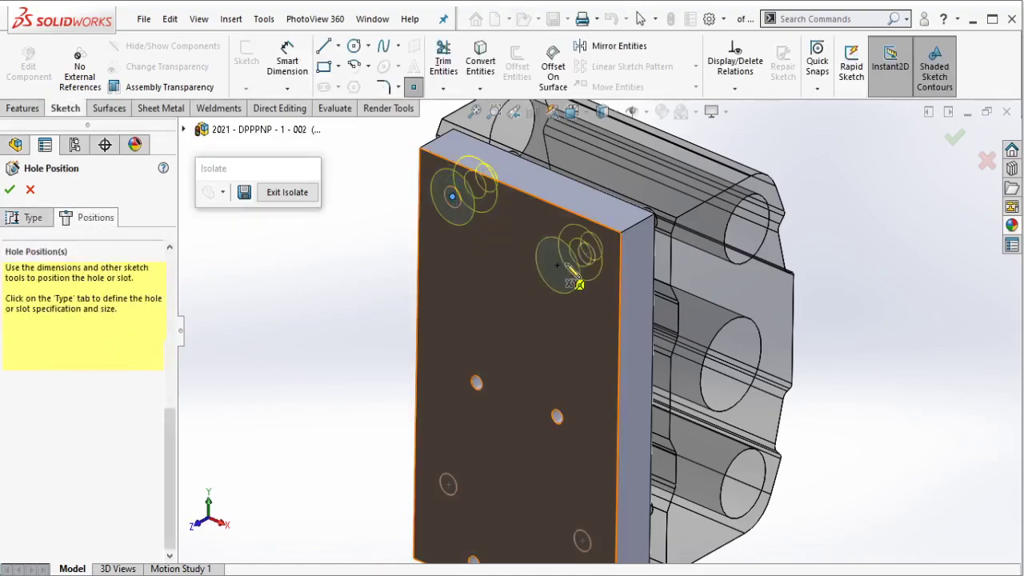
left_click(586, 254)
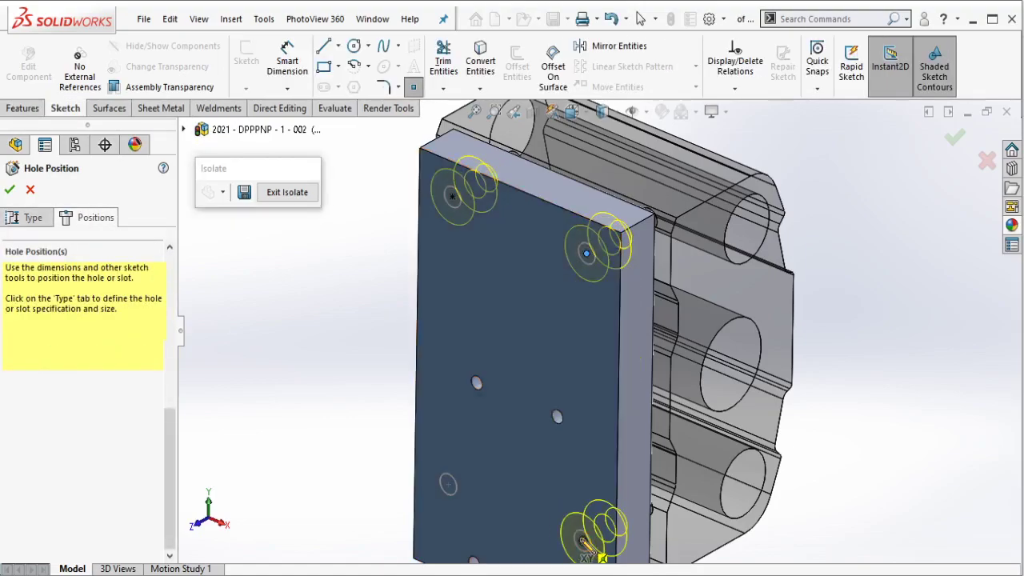
left_click(582, 540)
left_click(448, 484)
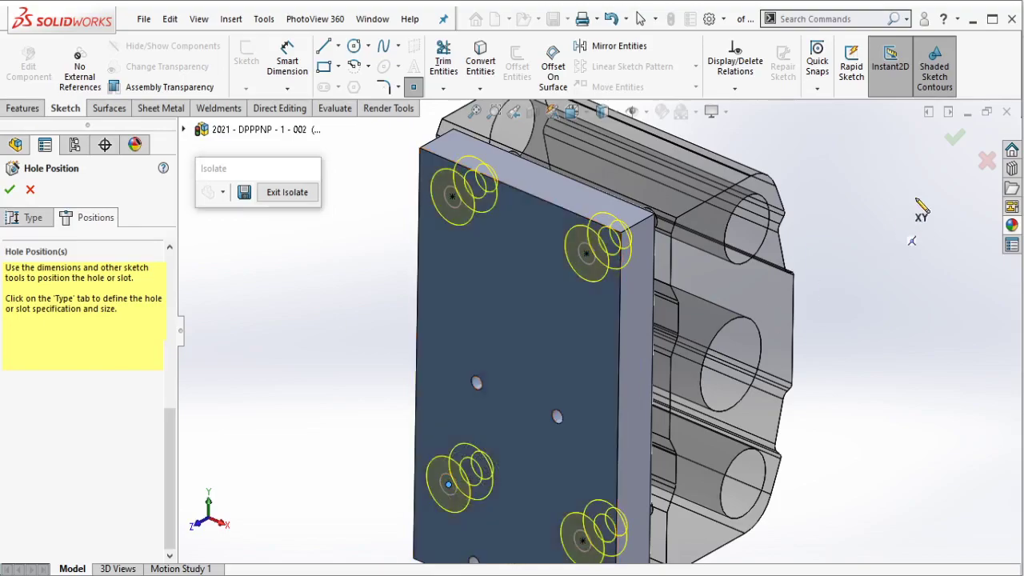
left_click(954, 137)
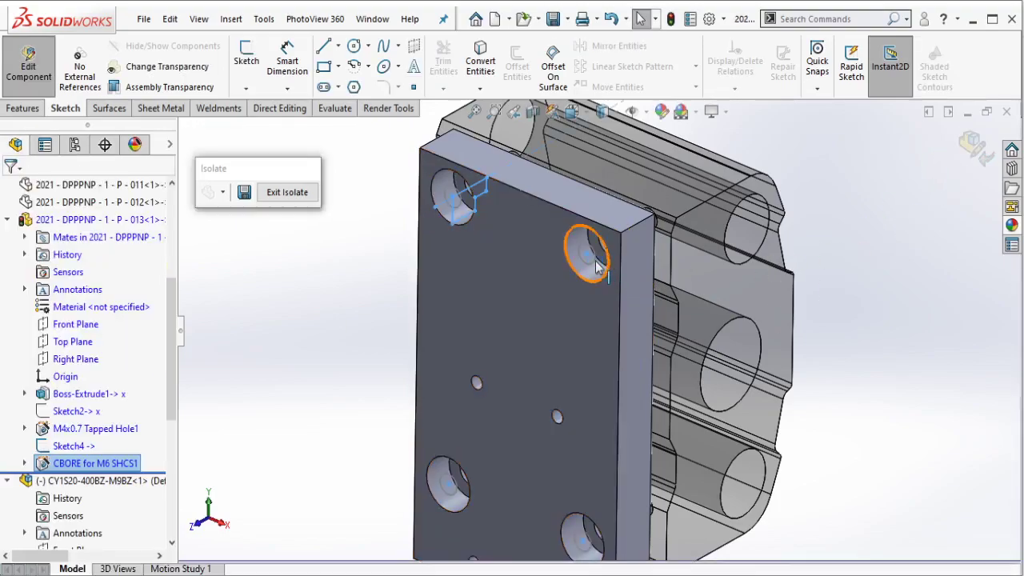
left_click(590, 254)
left_click(386, 156)
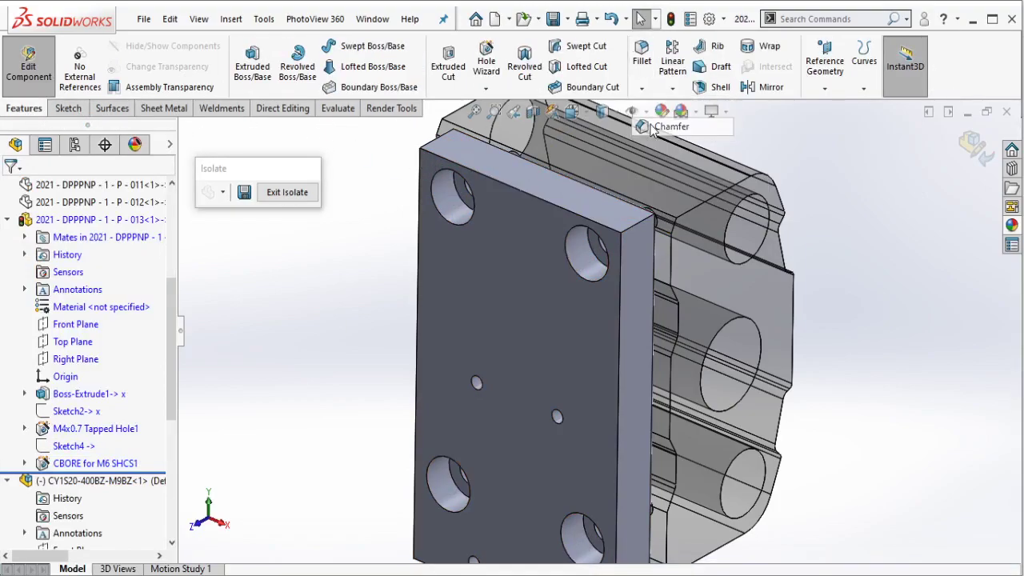
Chamfer the top, corner, bottom and lower-left plate edges at 3.00 mm × 45°.
key("c")
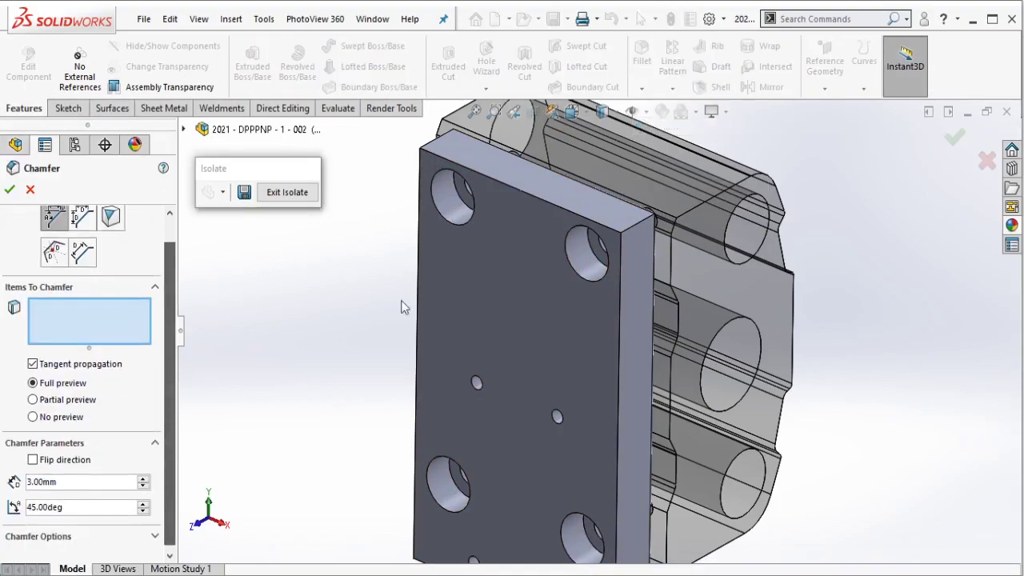
left_click(443, 142)
middle_click_drag(521, 224, 567, 201)
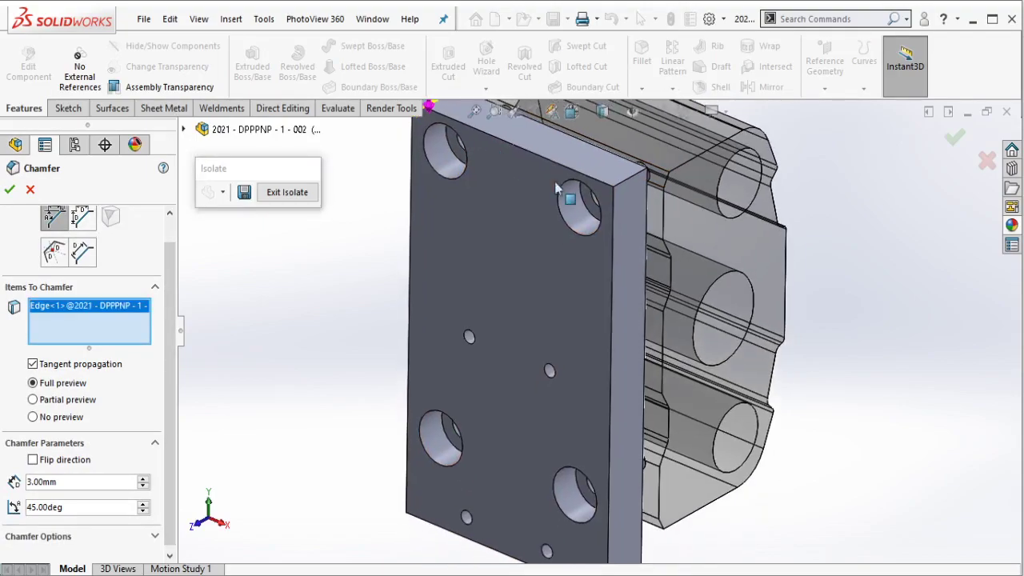
left_click(626, 188)
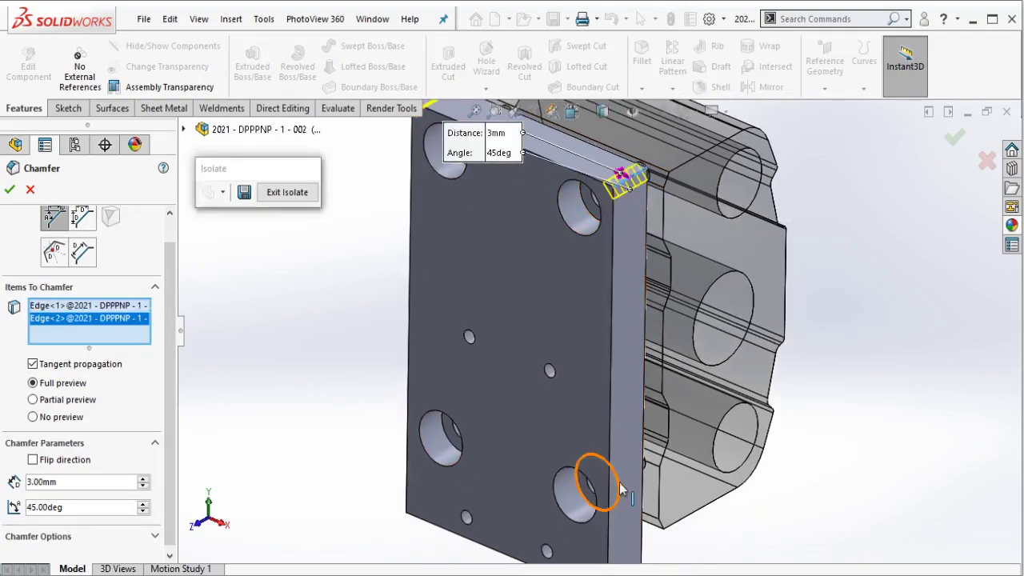
middle_click_drag(651, 480, 648, 408, "ctrl")
left_click(632, 520)
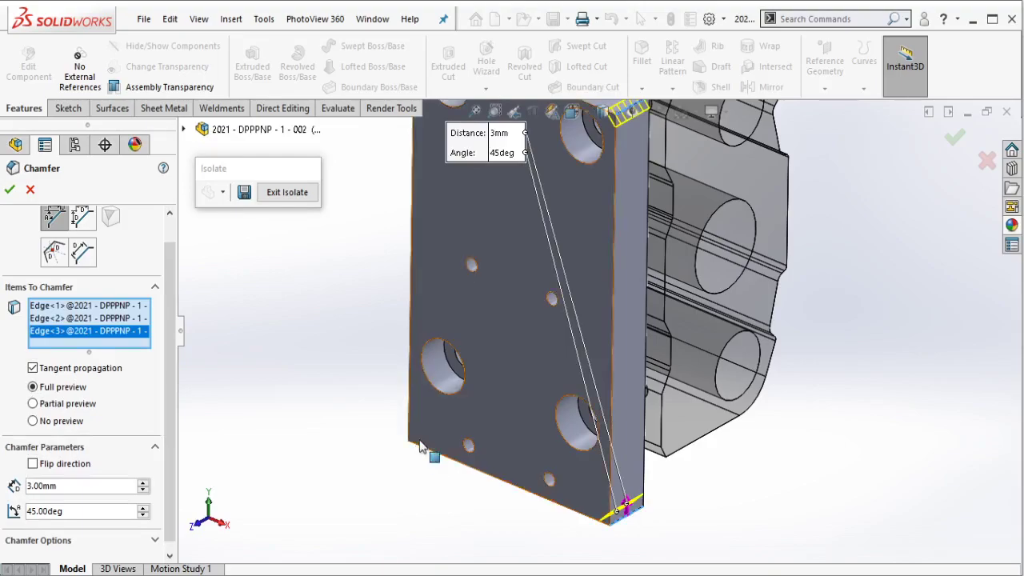
left_click(414, 436)
left_click(954, 138)
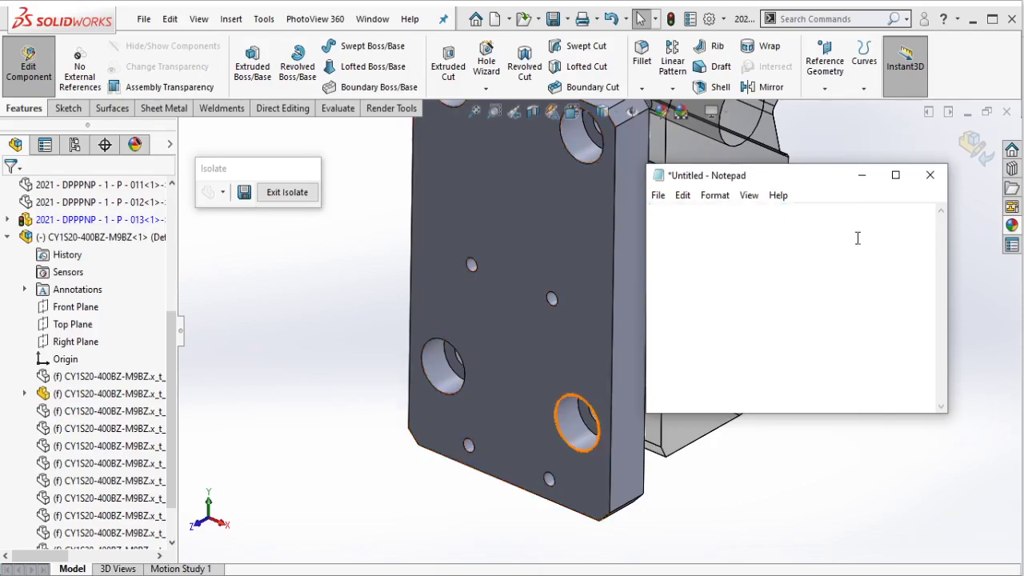
Break all of bracket part 013's external references using List External Refs.
left_click(861, 175)
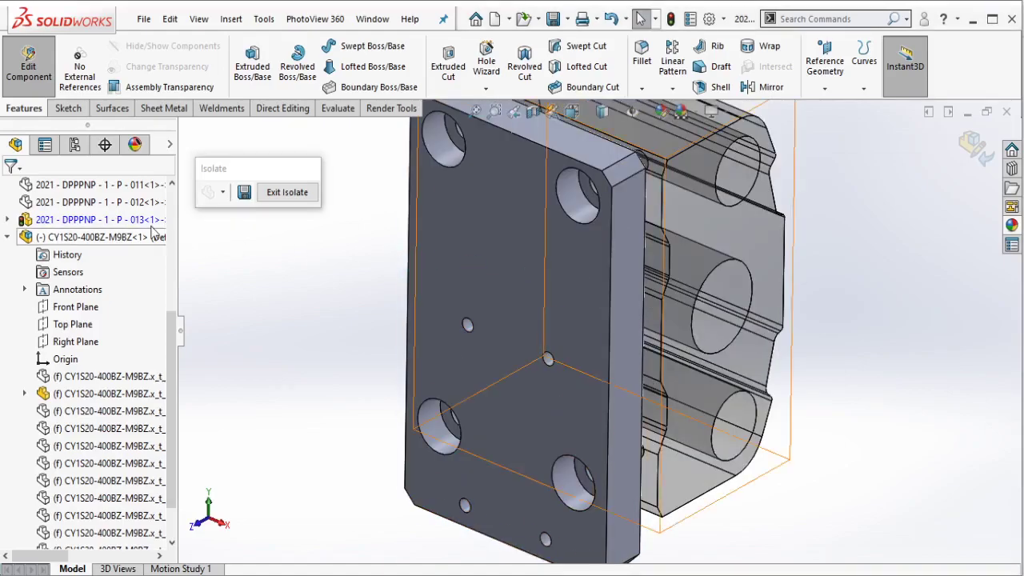
left_click(149, 224)
right_click(150, 228)
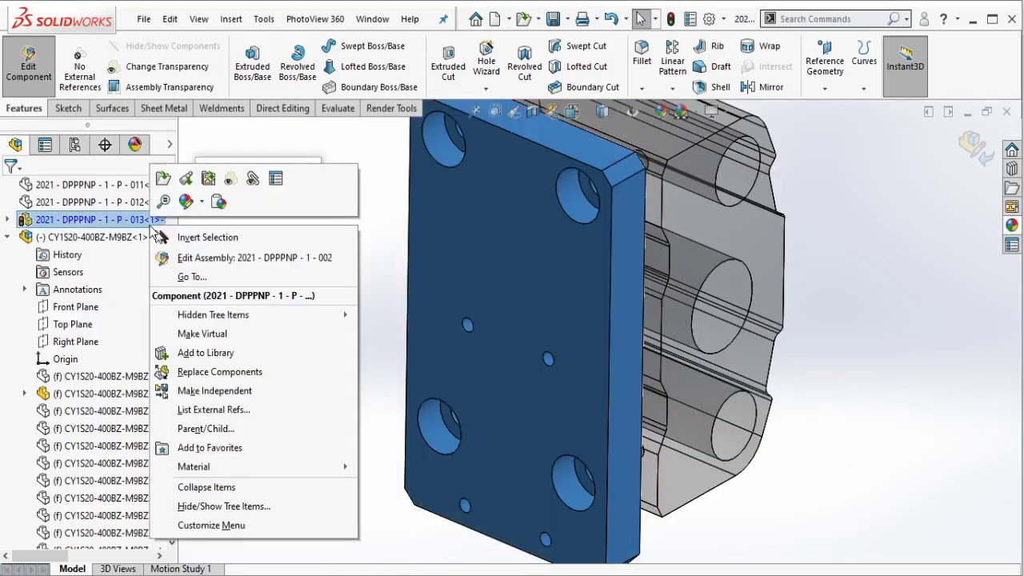
left_click(222, 408)
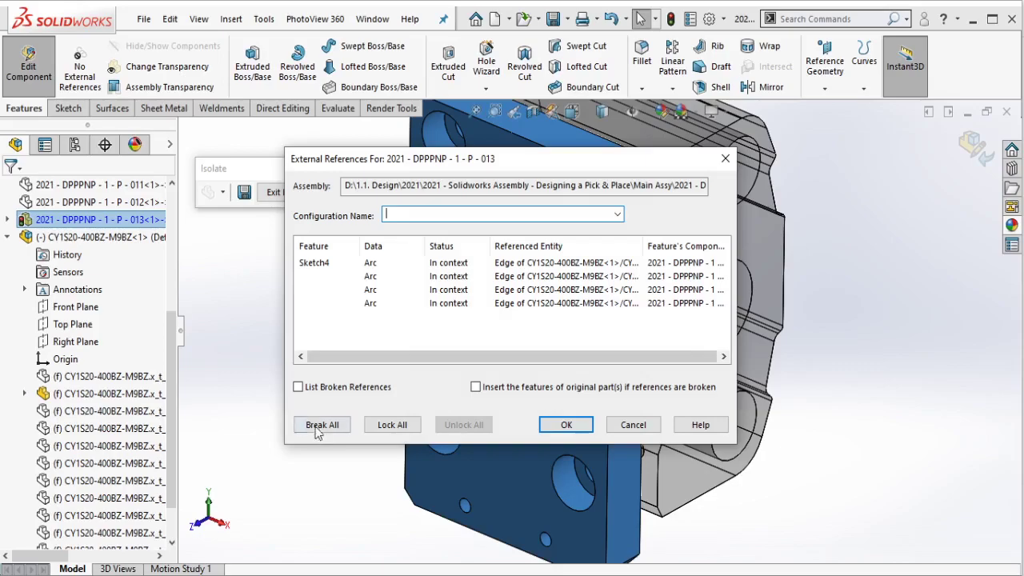
left_click(321, 424)
left_click(558, 341)
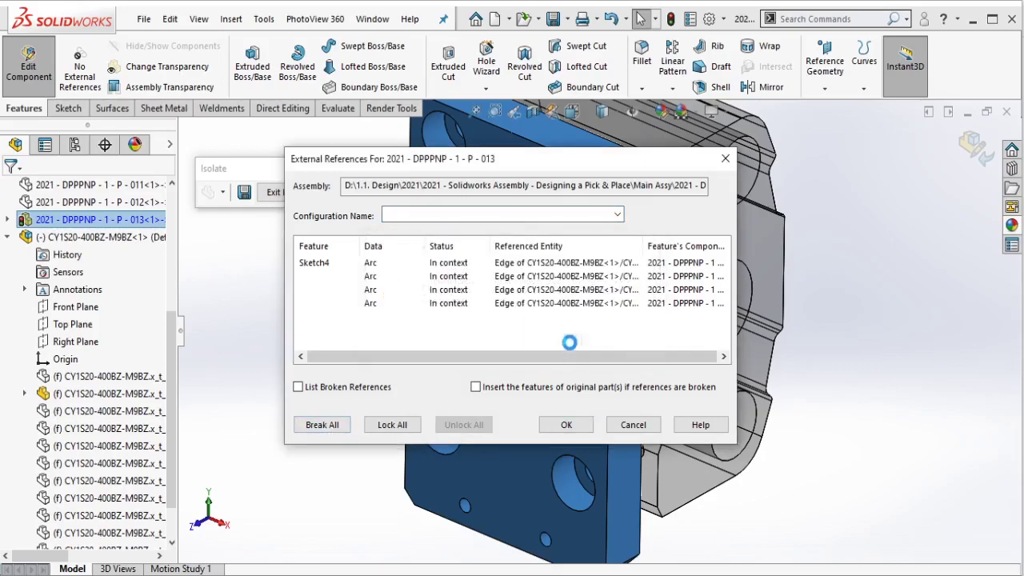
left_click(566, 423)
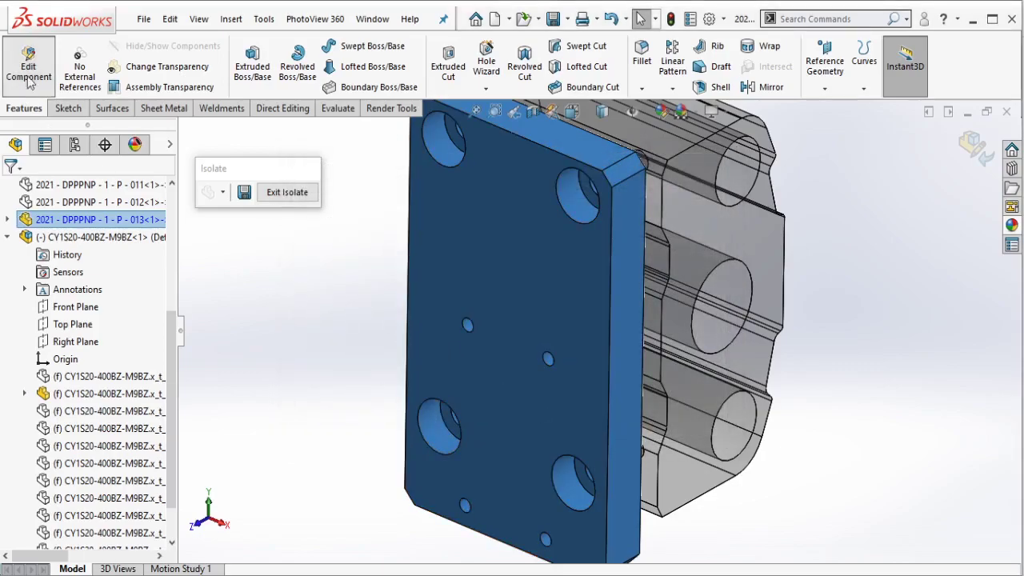
Exit the bracket edit and mate a cylinder hole concentric with a bracket hole.
left_click(712, 235)
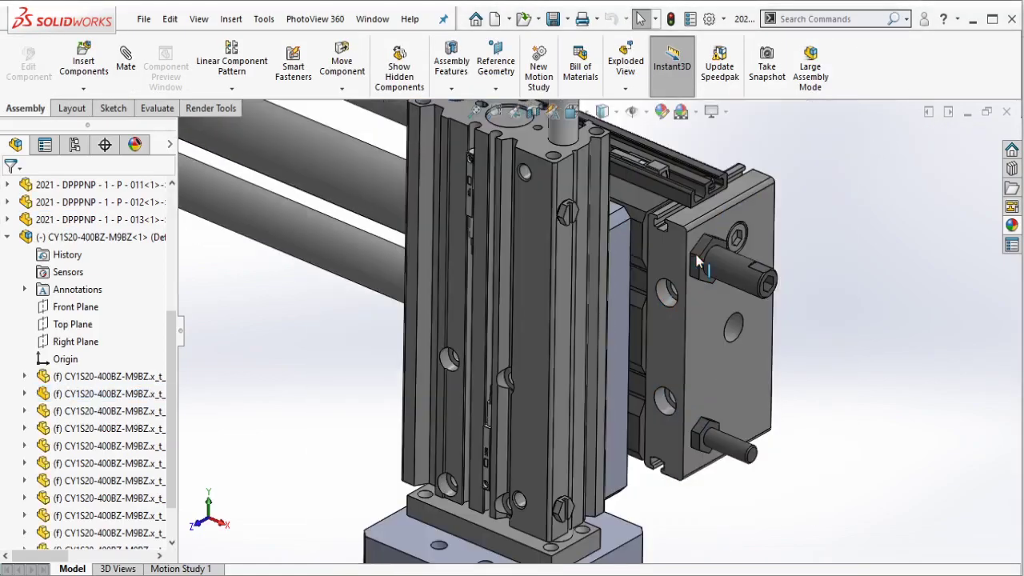
left_click_drag(698, 262, 796, 232)
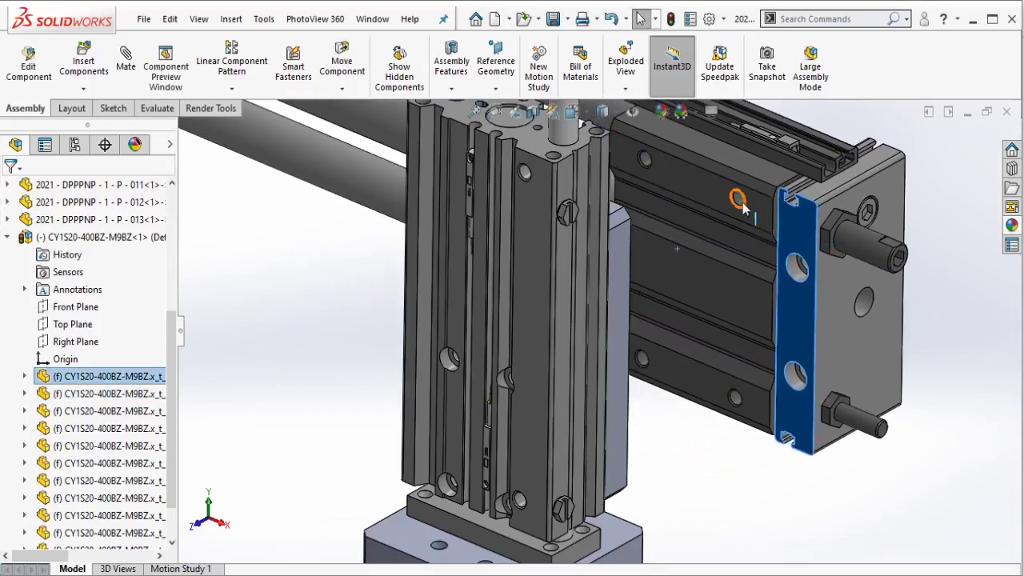
left_click(840, 200)
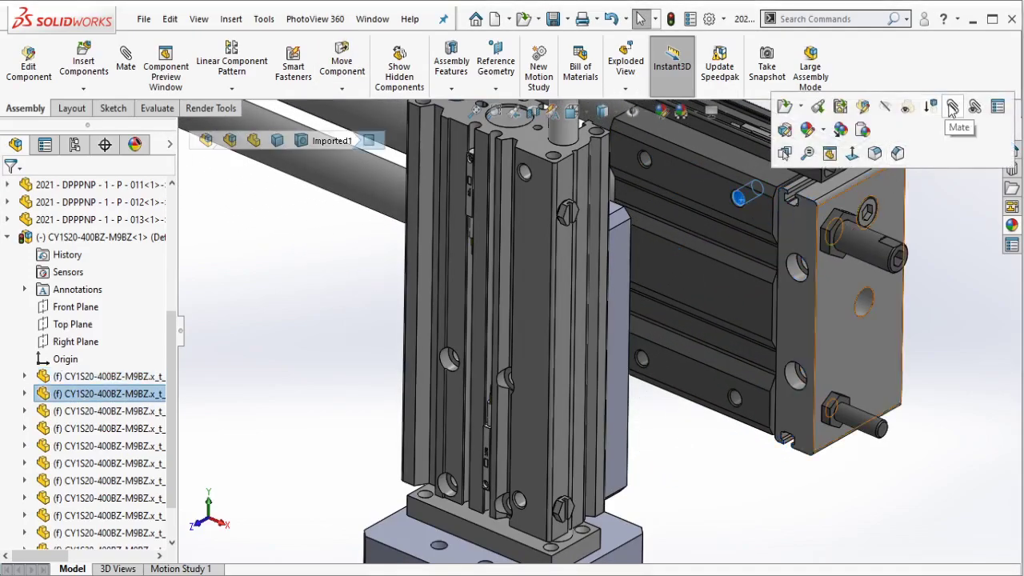
left_click(688, 248)
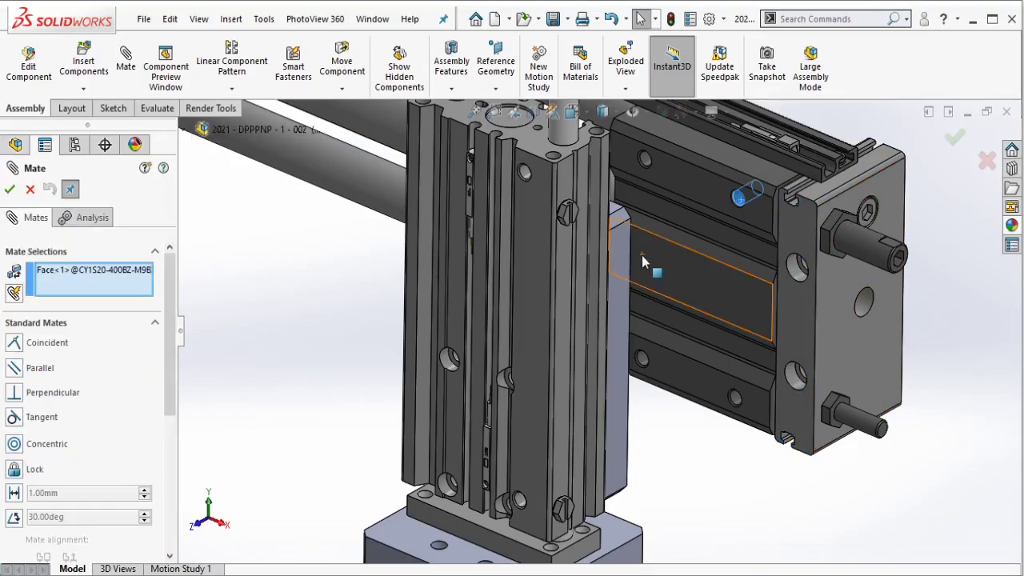
middle_click_drag(641, 256, 544, 344)
scroll(552, 228, "down", 3)
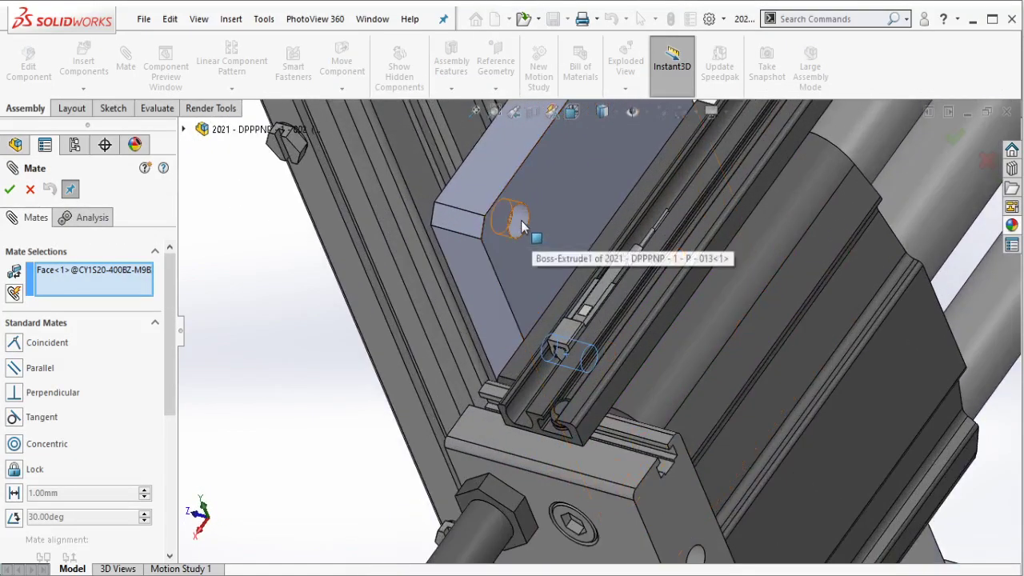
left_click(518, 221)
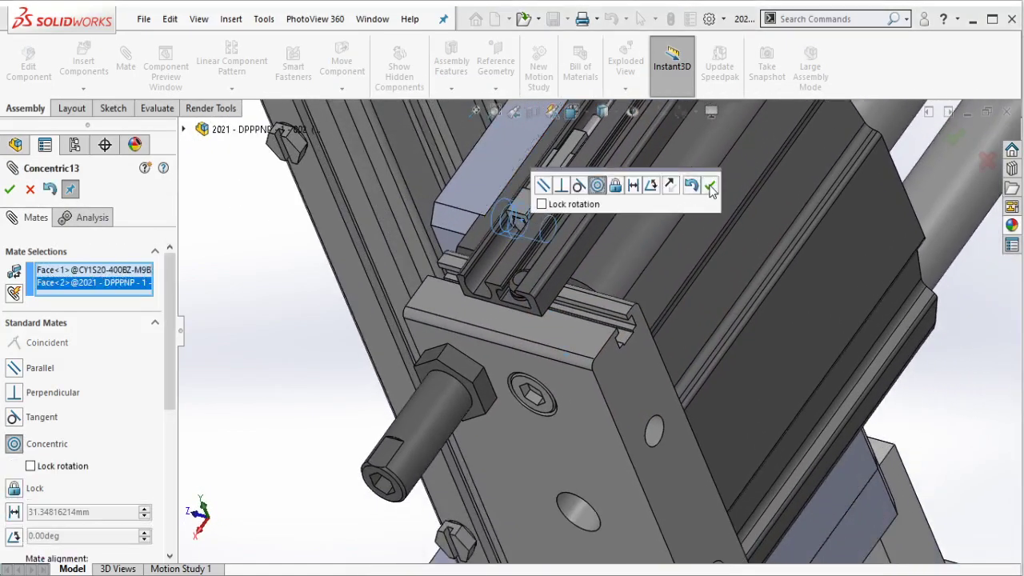
left_click(710, 184)
Add a second concentric mate between a mounting-plate hole and the matching slider hole.
scroll(709, 184, "up", 3)
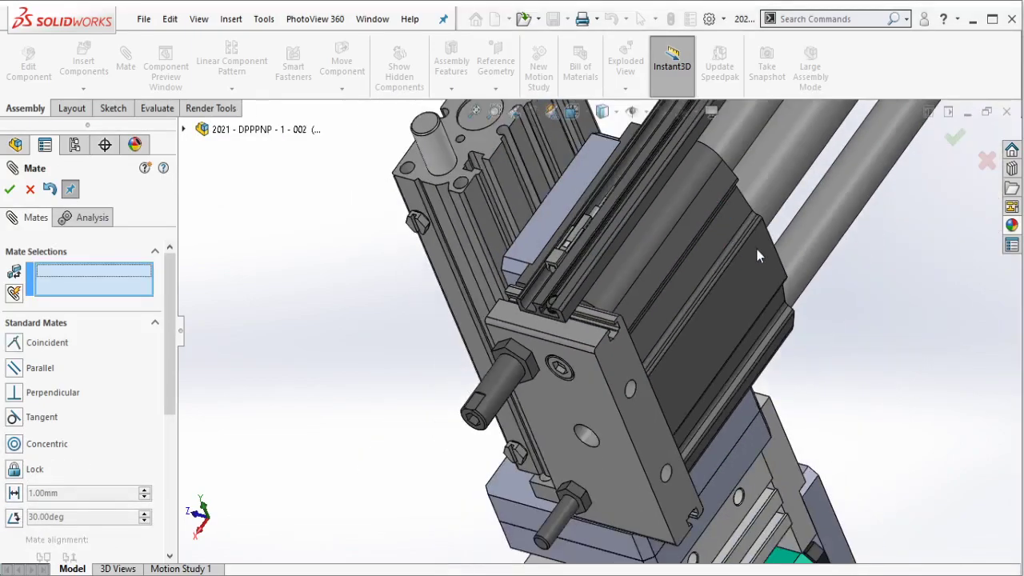
middle_click_drag(760, 256, 630, 250)
scroll(631, 263, "down", 2)
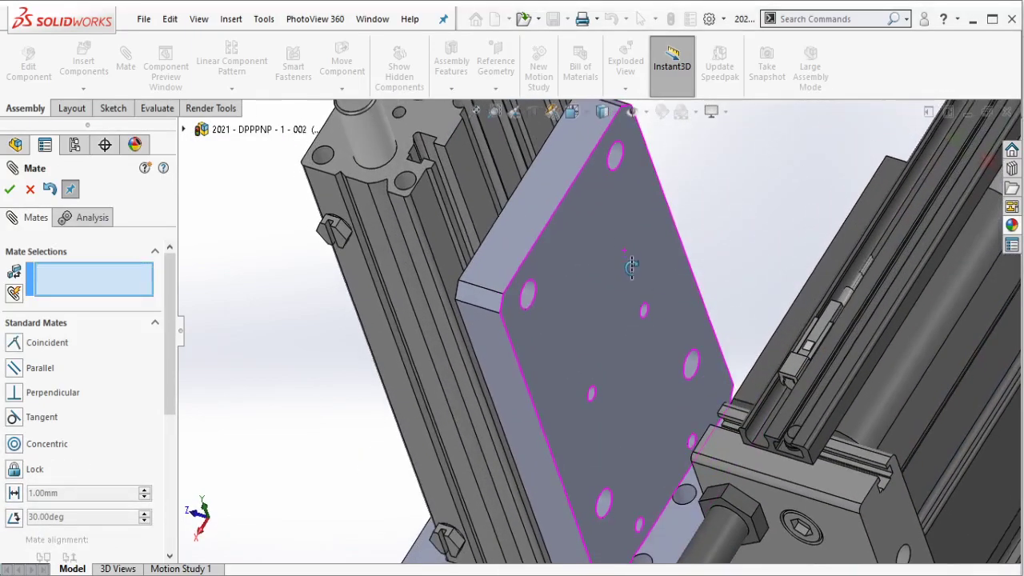
left_click(692, 366)
scroll(651, 348, "up", 3)
middle_click_drag(652, 348, 806, 327)
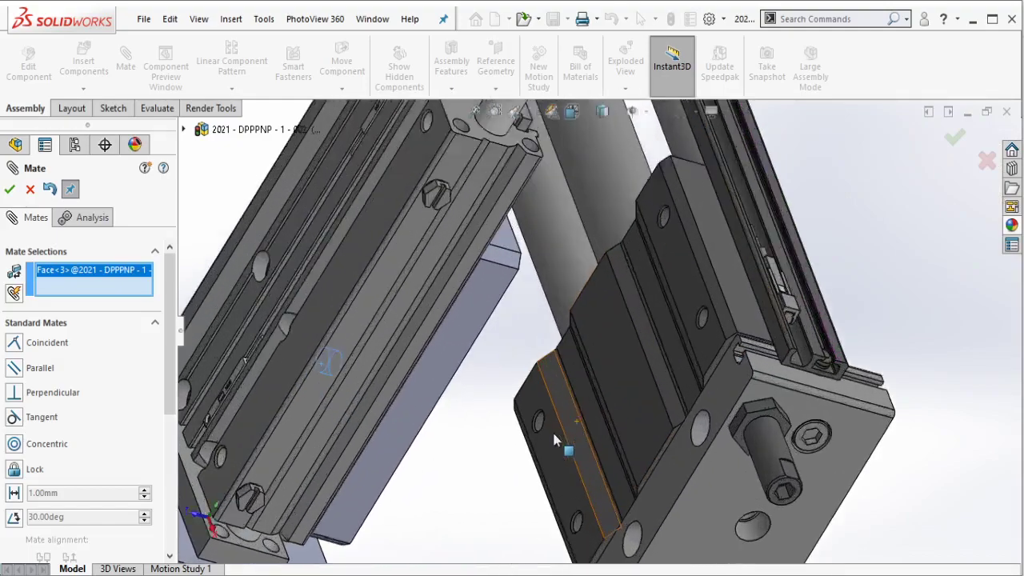
scroll(552, 429, "down", 3)
left_click(540, 410)
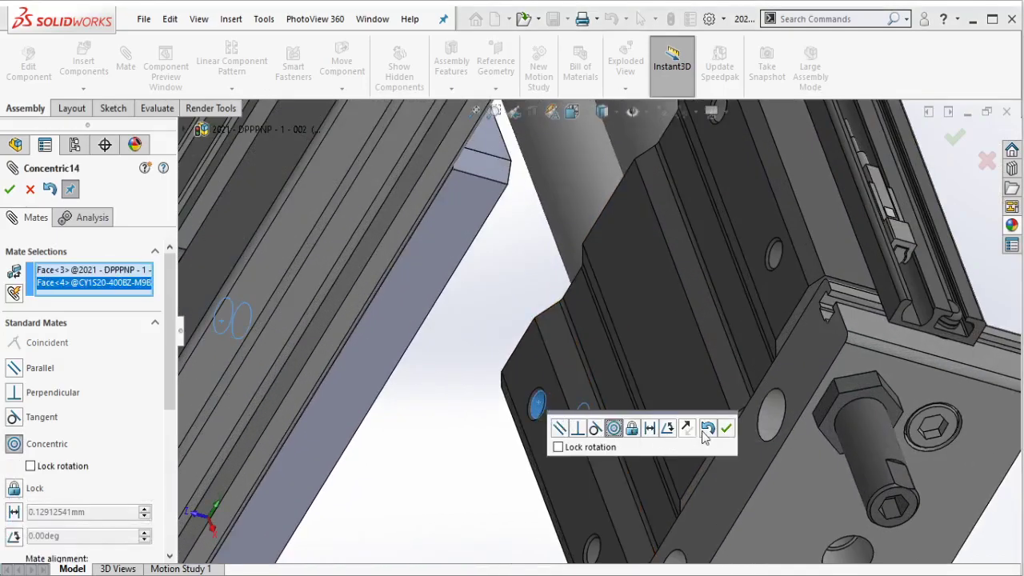
left_click(725, 430)
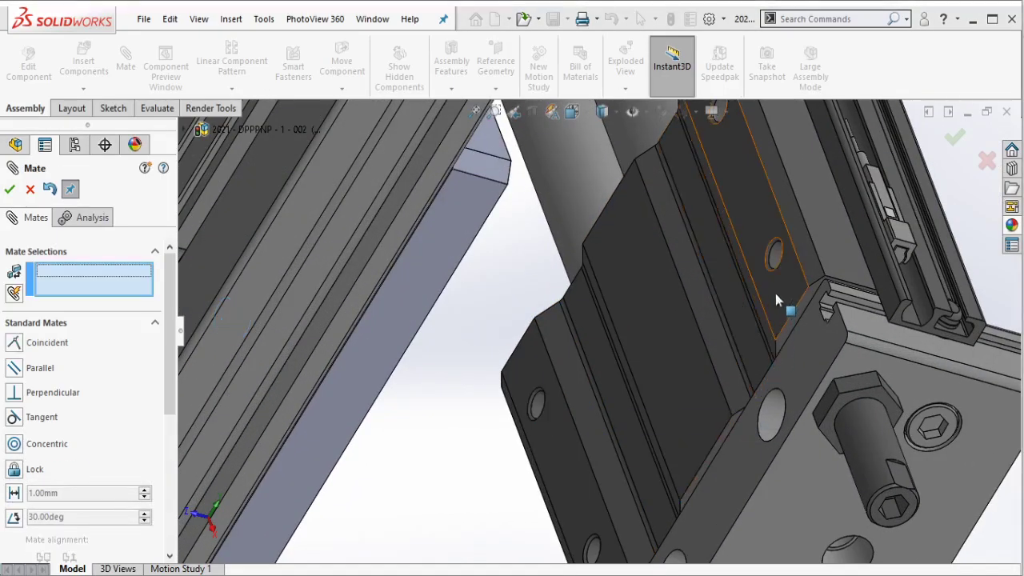
Make the slider's flat face coincident with the bracket plate face.
left_click(758, 338)
scroll(758, 338, "up", 3)
middle_click_drag(758, 337, 632, 304)
scroll(590, 293, "down", 3)
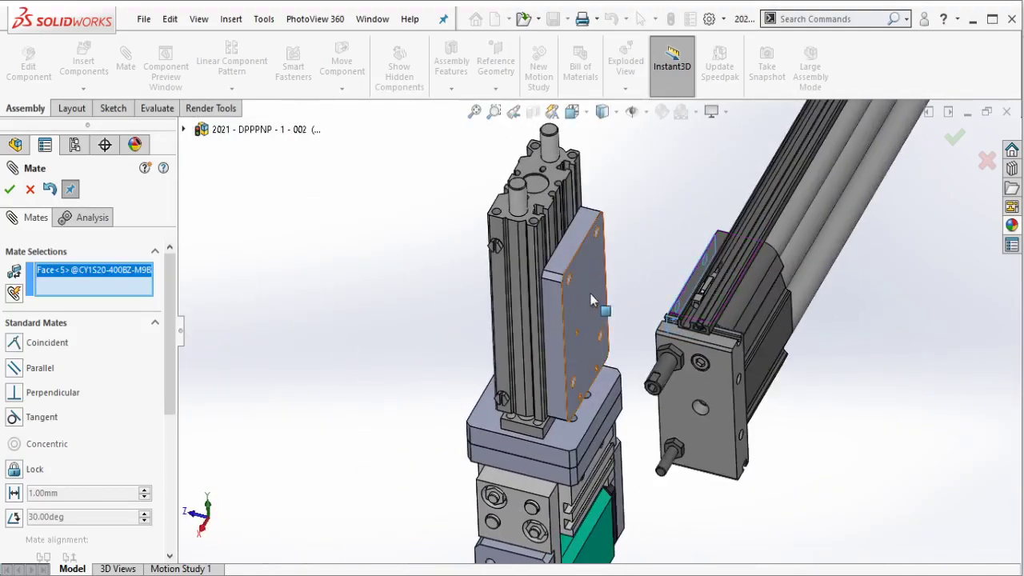
left_click(576, 276)
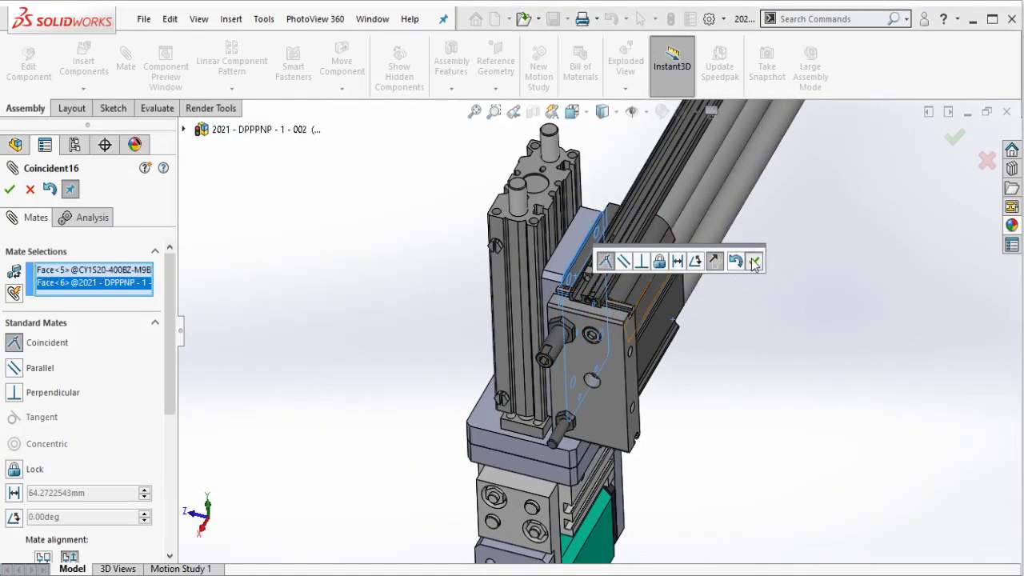
left_click(754, 263)
scroll(633, 284, "up", 3)
mouse_move(633, 284)
middle_mouse_down()
mouse_move(743, 208)
mouse_move(732, 341)
mouse_move(596, 377)
middle_mouse_up()
scroll(732, 341, "up", 2)
Close the Mate tool, turn the assembly slightly, and scroll the appearances list.
key("Escape")
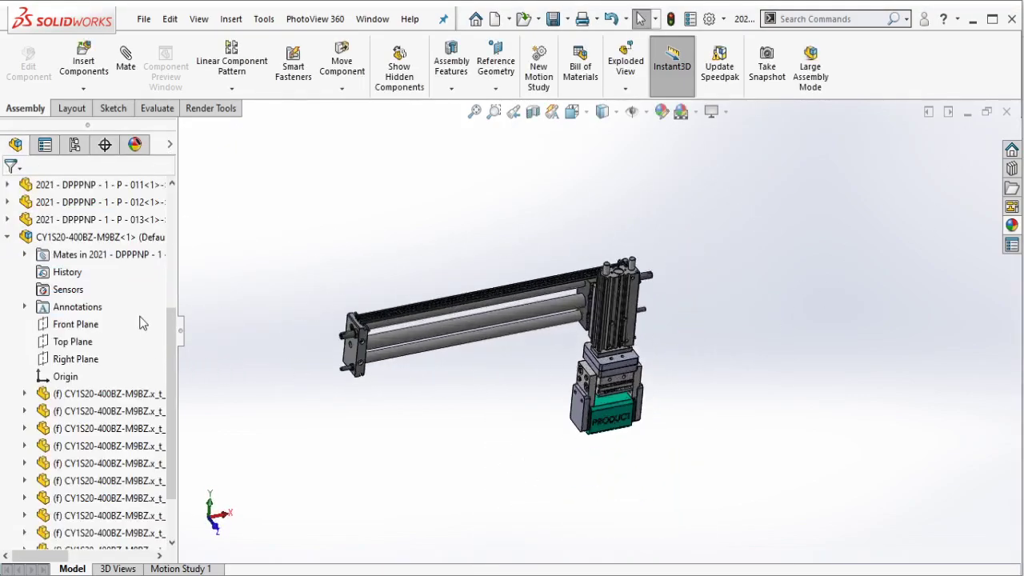
middle_click_drag(560, 320, 590, 311)
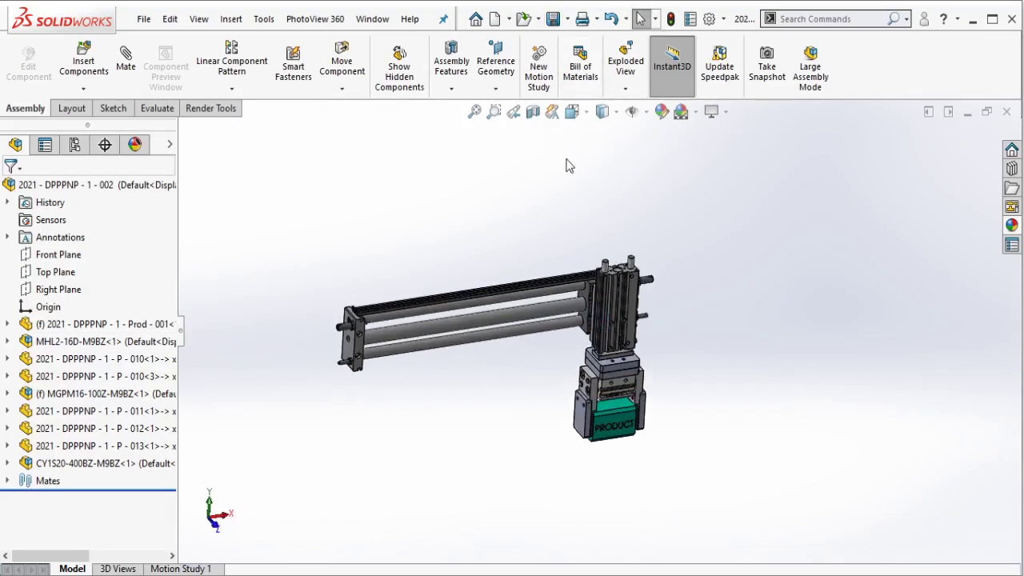
scroll(548, 324, "down", 2)
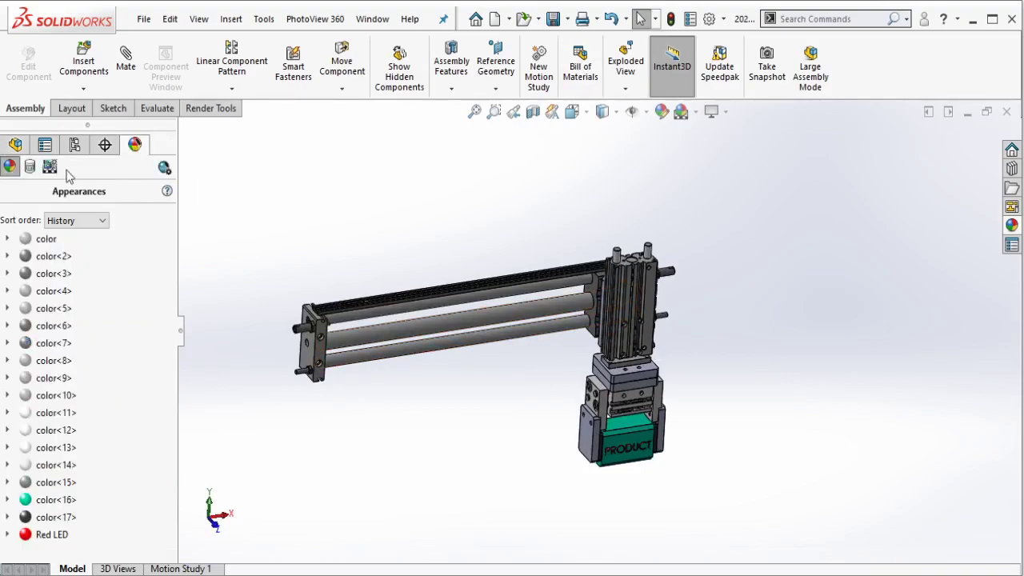
Add Spot1 from Directional3's menu and drag it so it shines on the assembly.
left_click(50, 166)
left_click(8, 326)
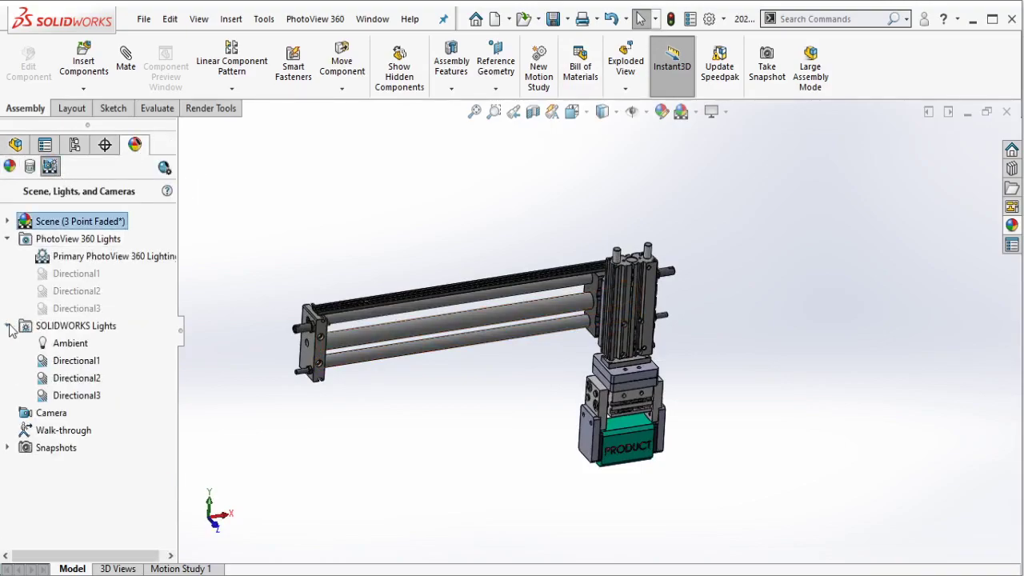
left_click(64, 396)
right_click(65, 399)
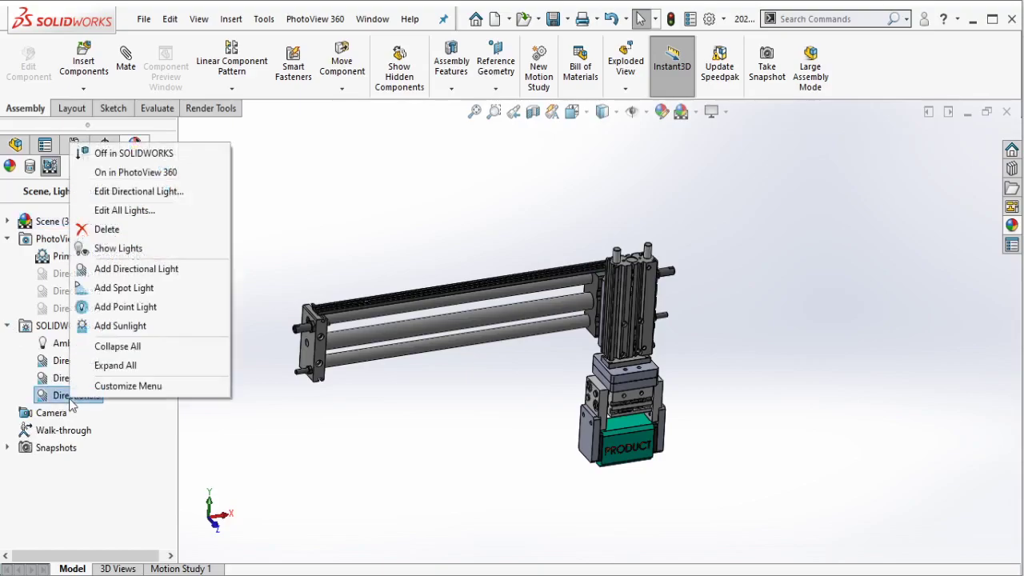
left_click(124, 288)
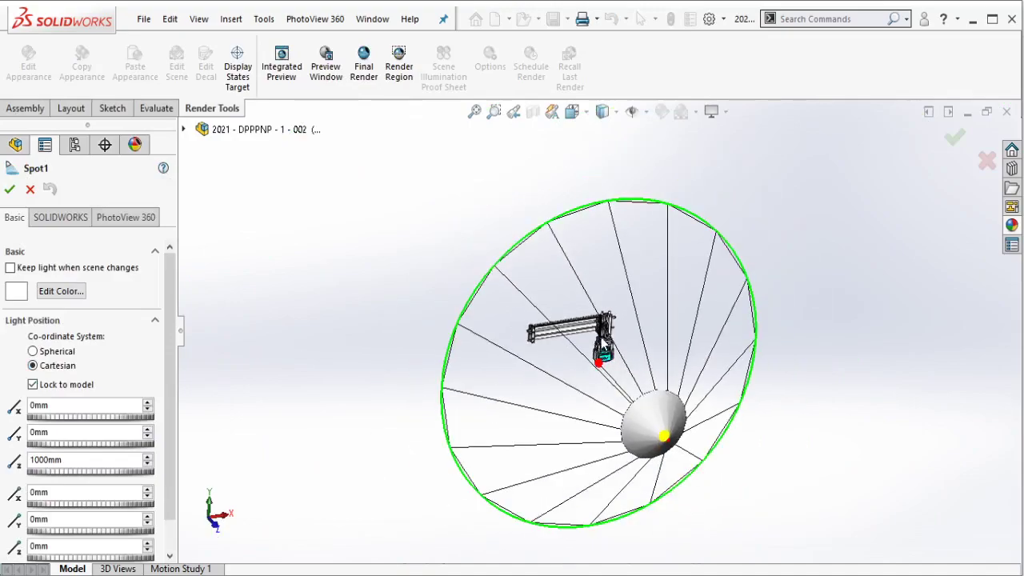
left_click_drag(550, 456, 540, 345)
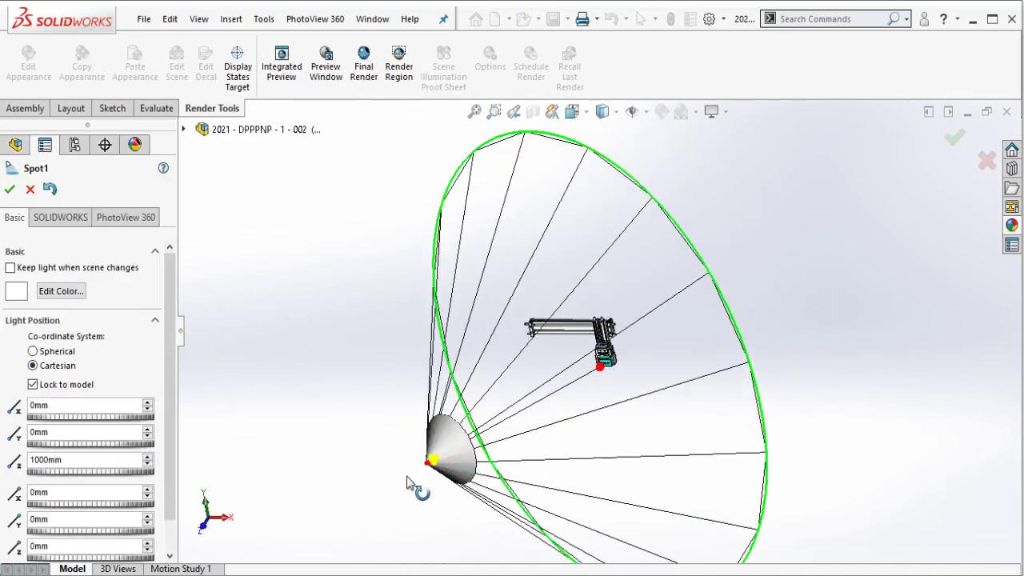
scroll(608, 331, "down", 5)
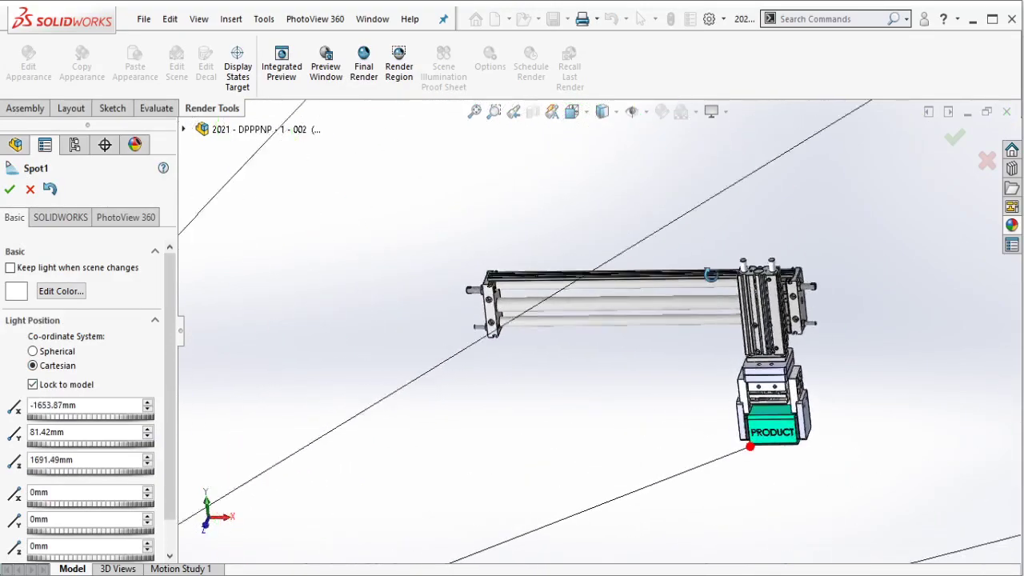
left_click(9, 190)
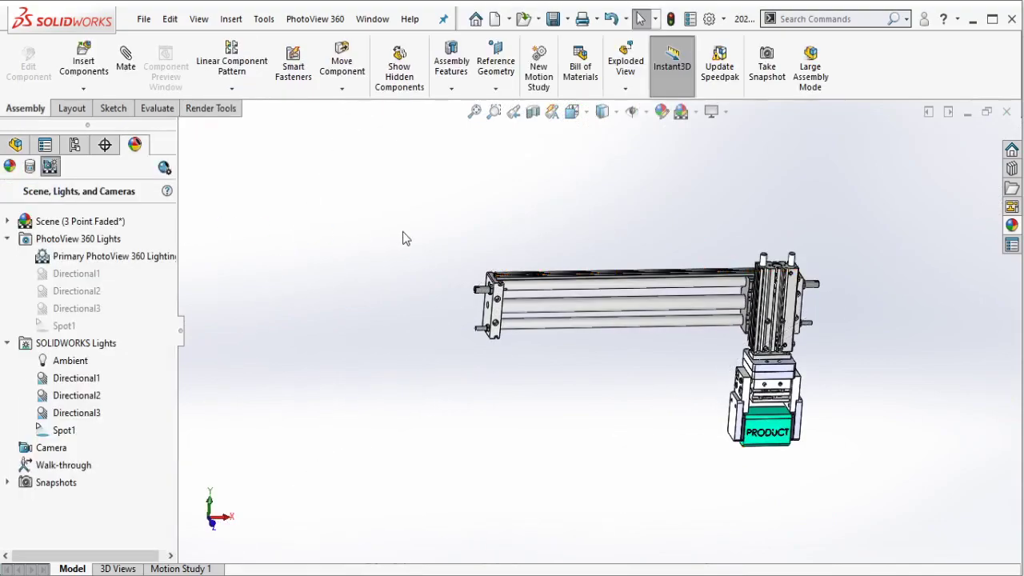
Show the FeatureManager tree and a rotated isometric view of the assembly, then write 'done' in Notepad.
left_click(15, 144)
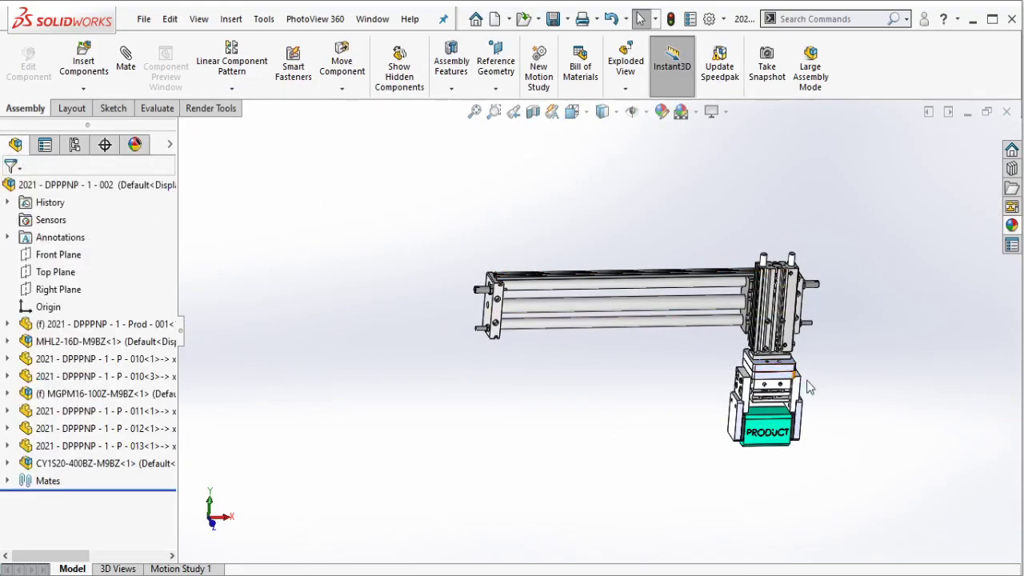
key("ctrl+7")
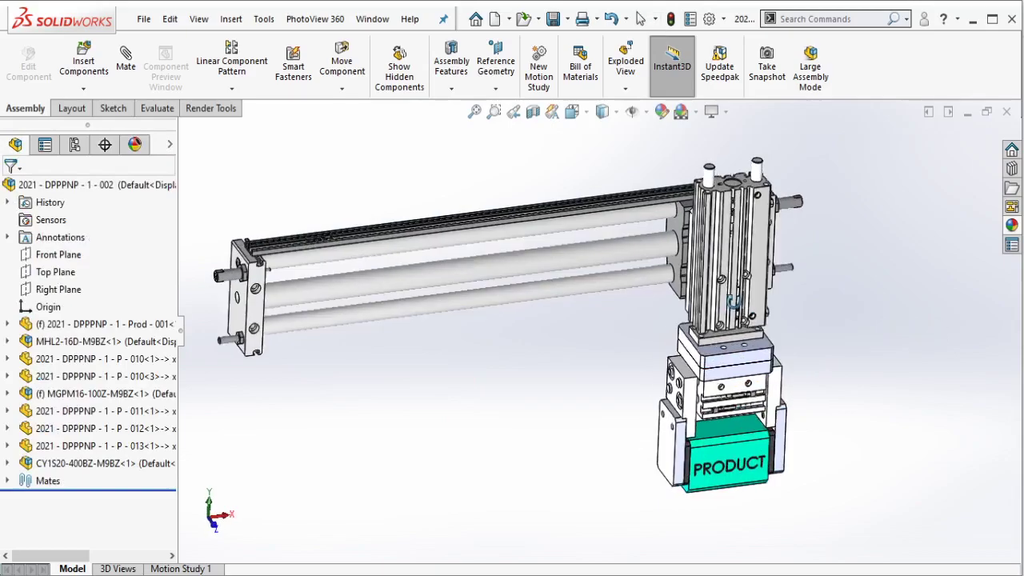
middle_click_drag(765, 335, 601, 352)
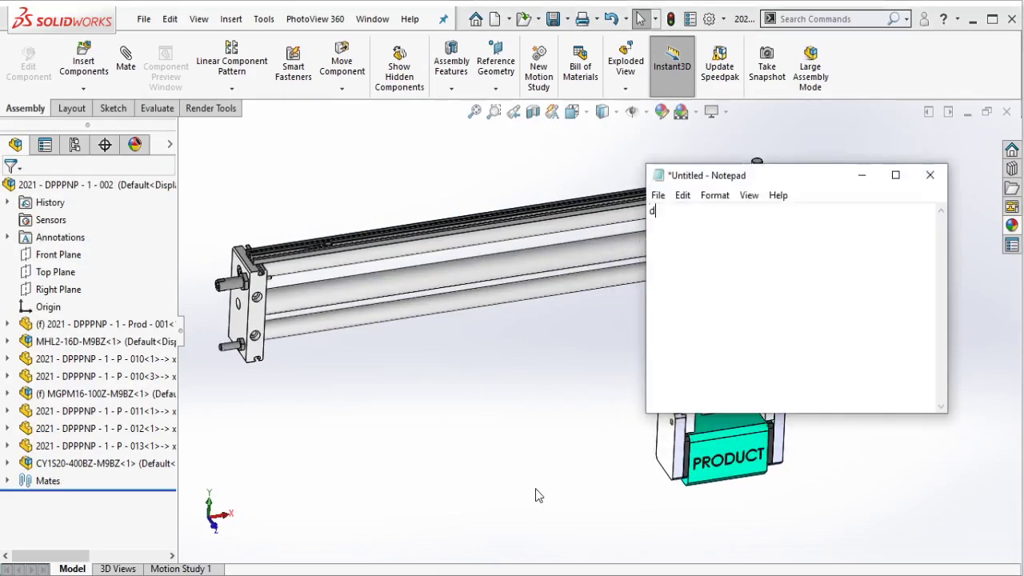
type("one")
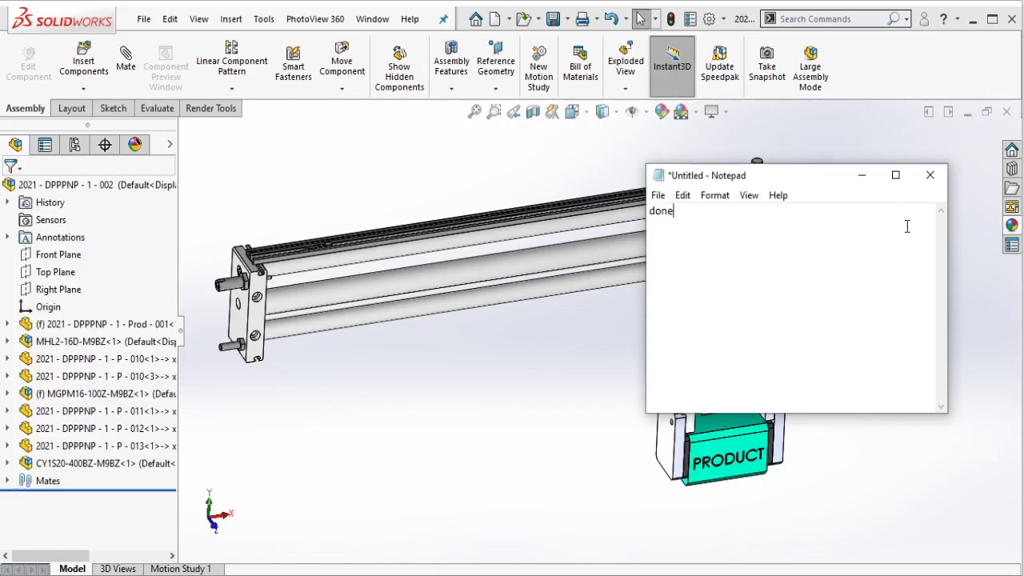